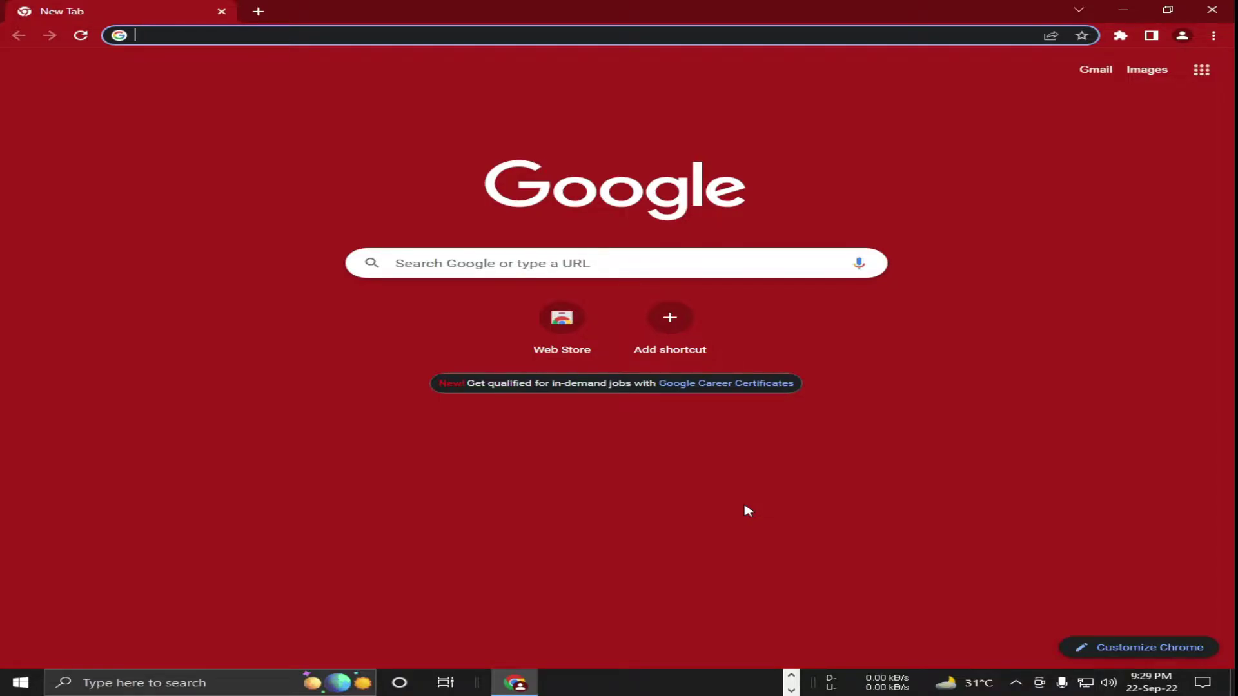
Step: Search for eBay and open the eBay UK site
text(ebay)
key(Return)
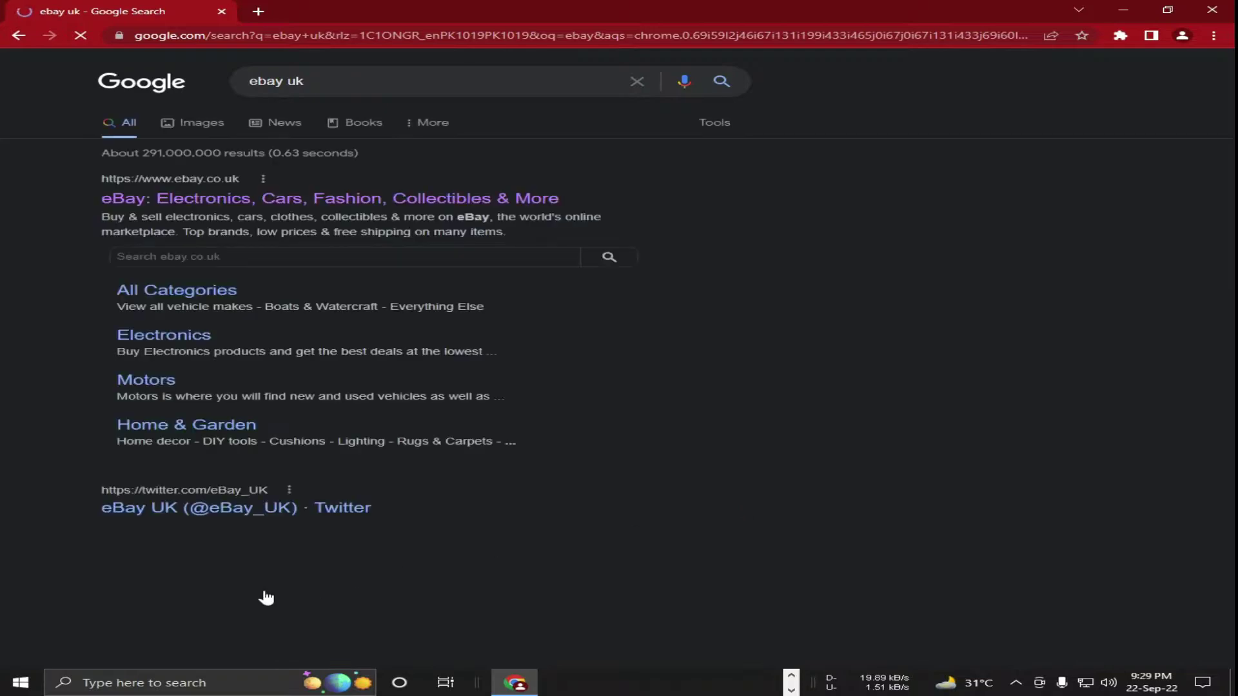
click(316, 198)
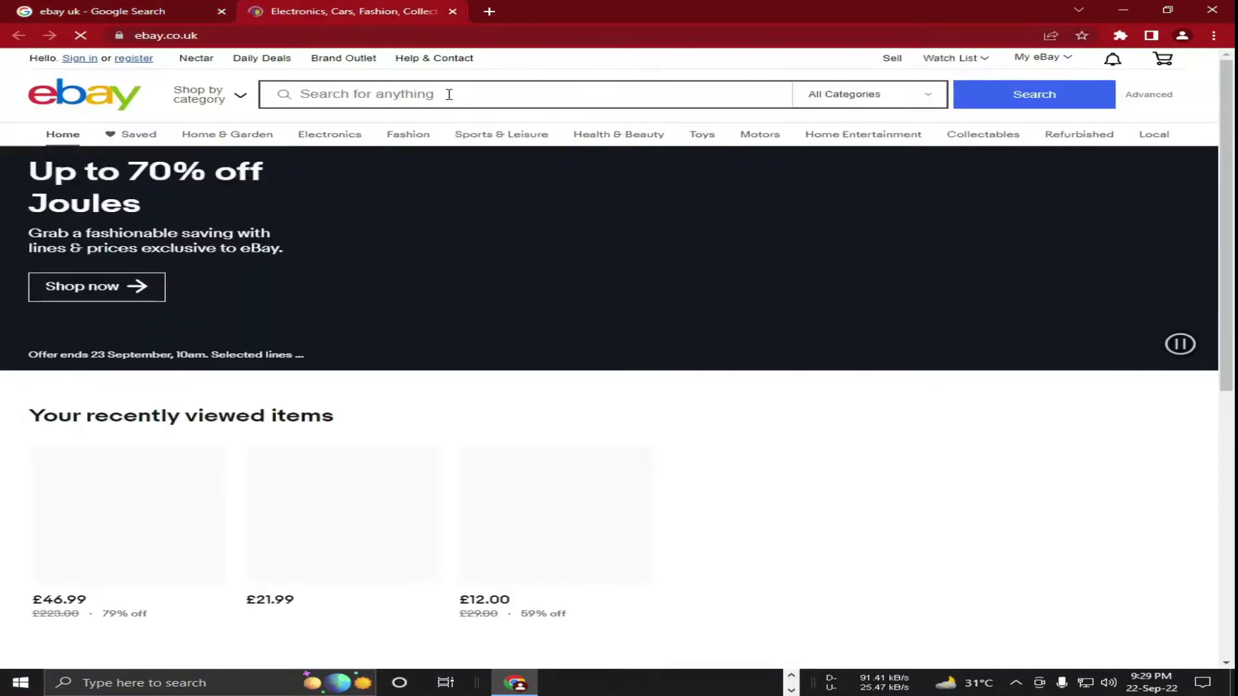
Step: Open the £17.95 black heels listing from Uni fashion under £30 and select its URL
scroll(629, 249, down, 4)
scroll(630, 248, down, 6)
scroll(635, 255, down, 4)
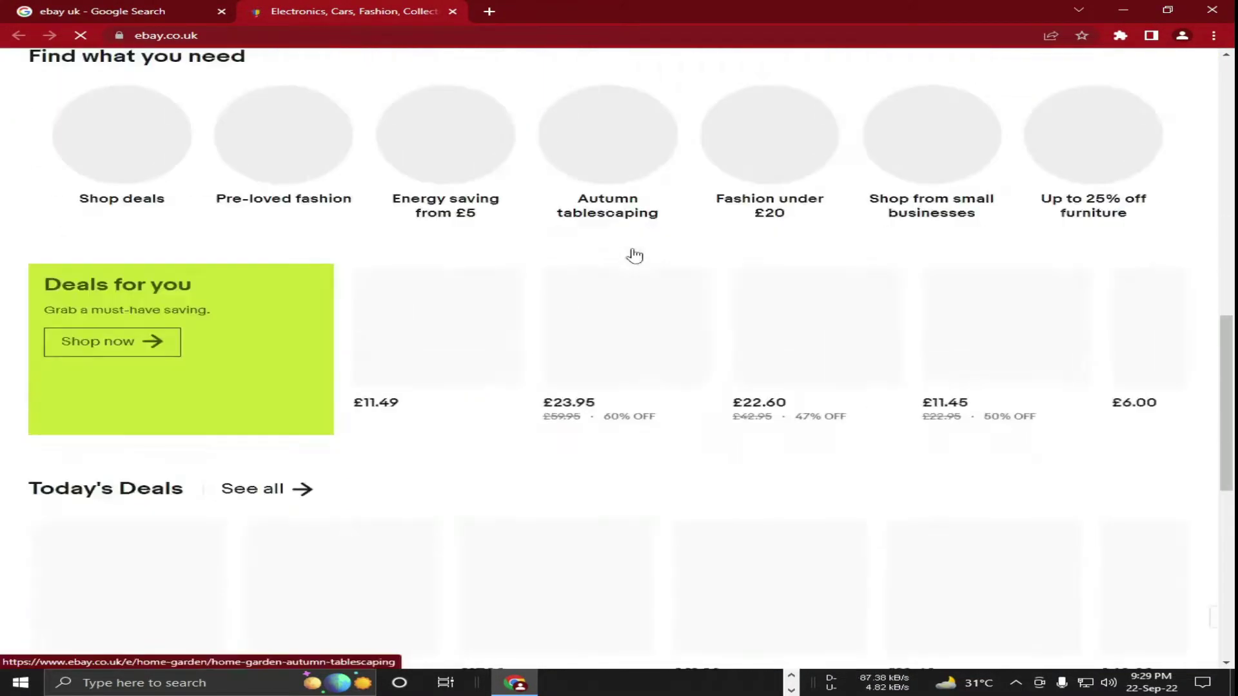
scroll(690, 265, down, 3)
scroll(605, 370, down, 2)
scroll(720, 381, down, 2)
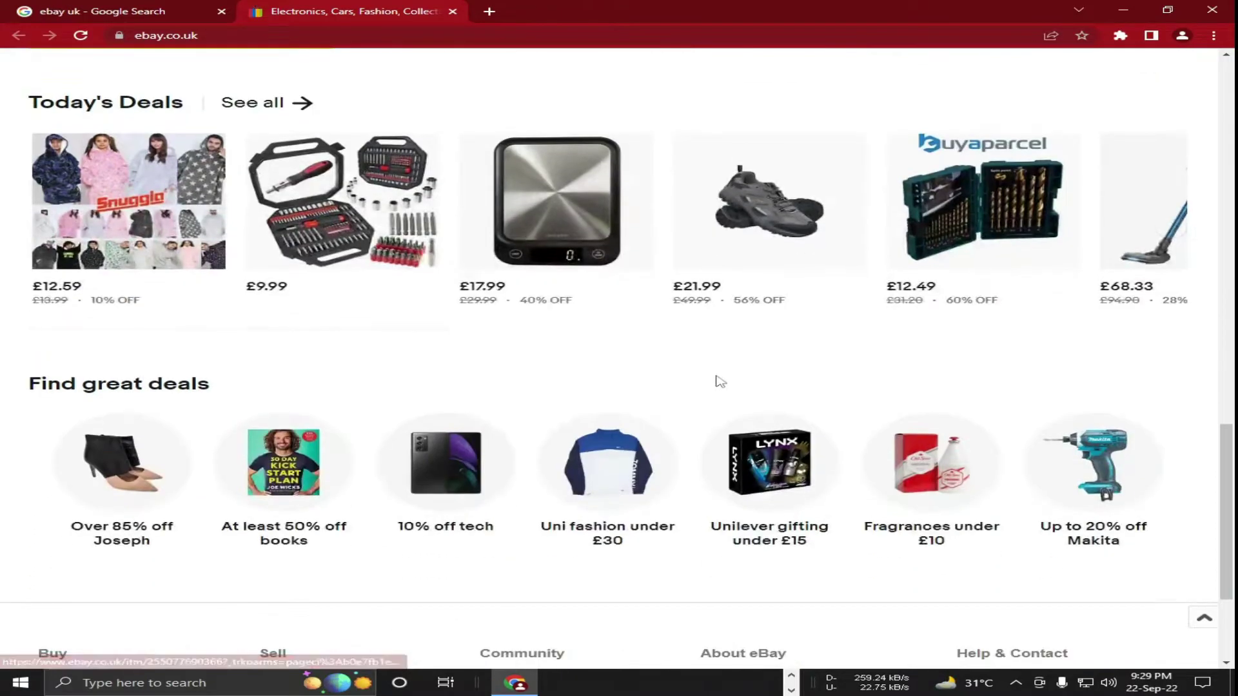
click(587, 454)
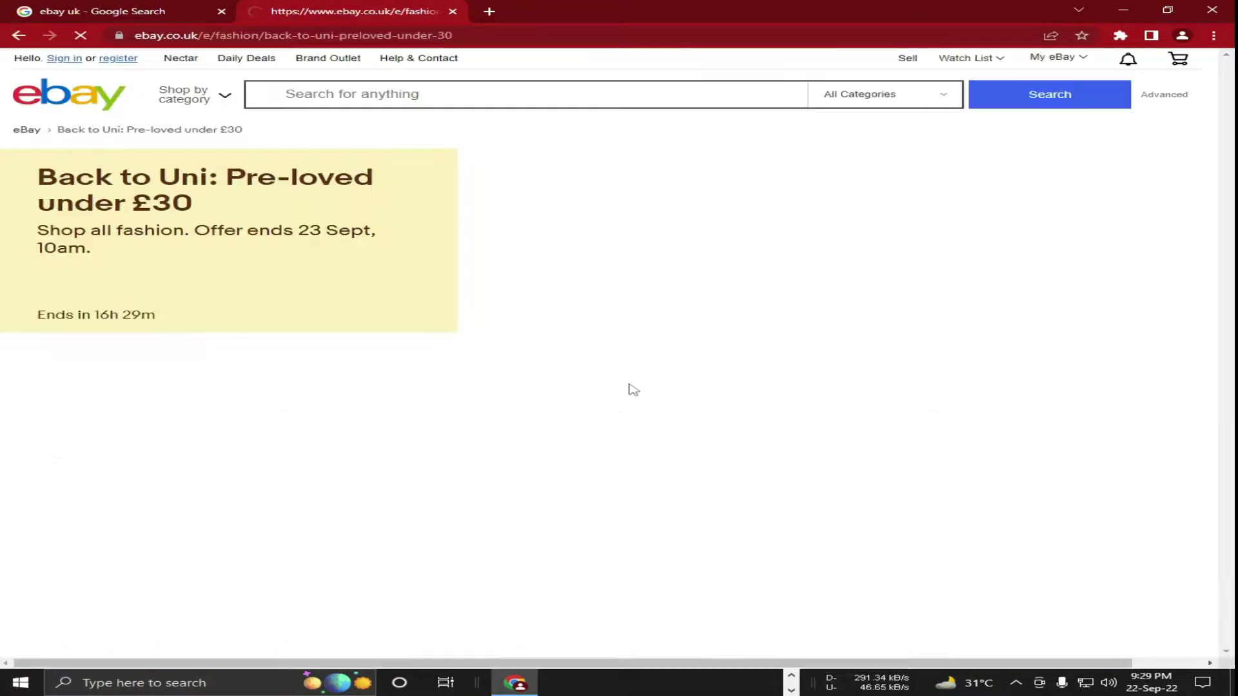
scroll(539, 380, down, 2)
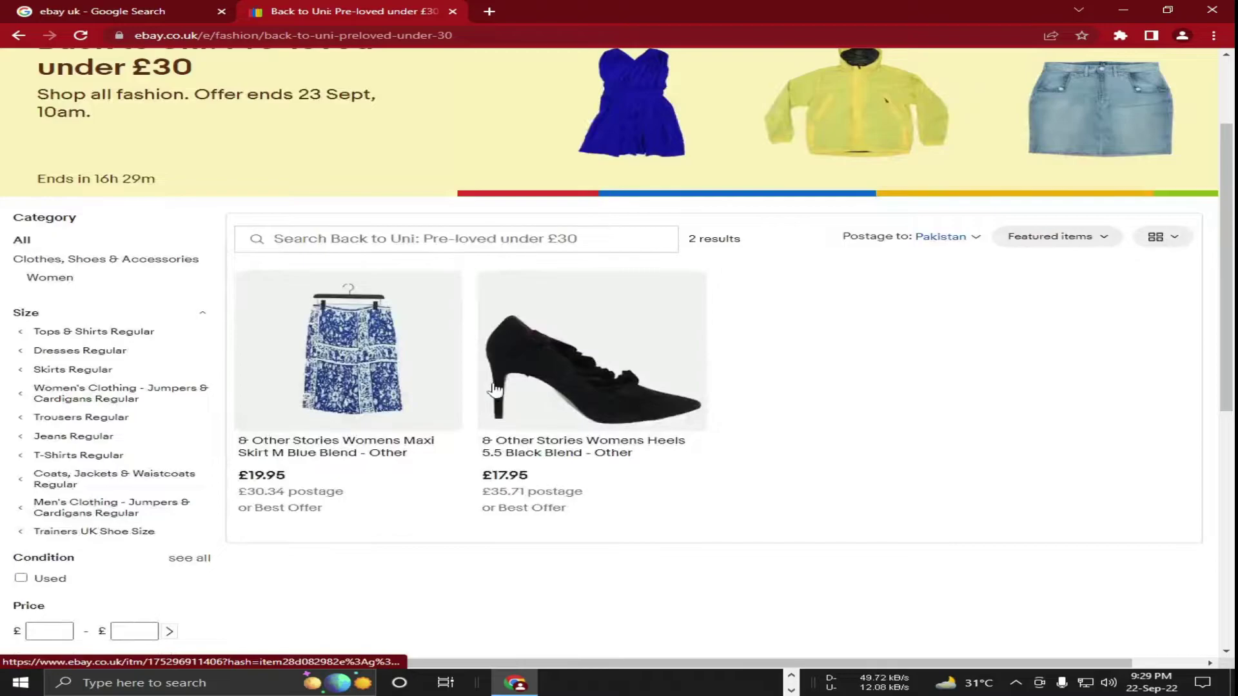
click(719, 372)
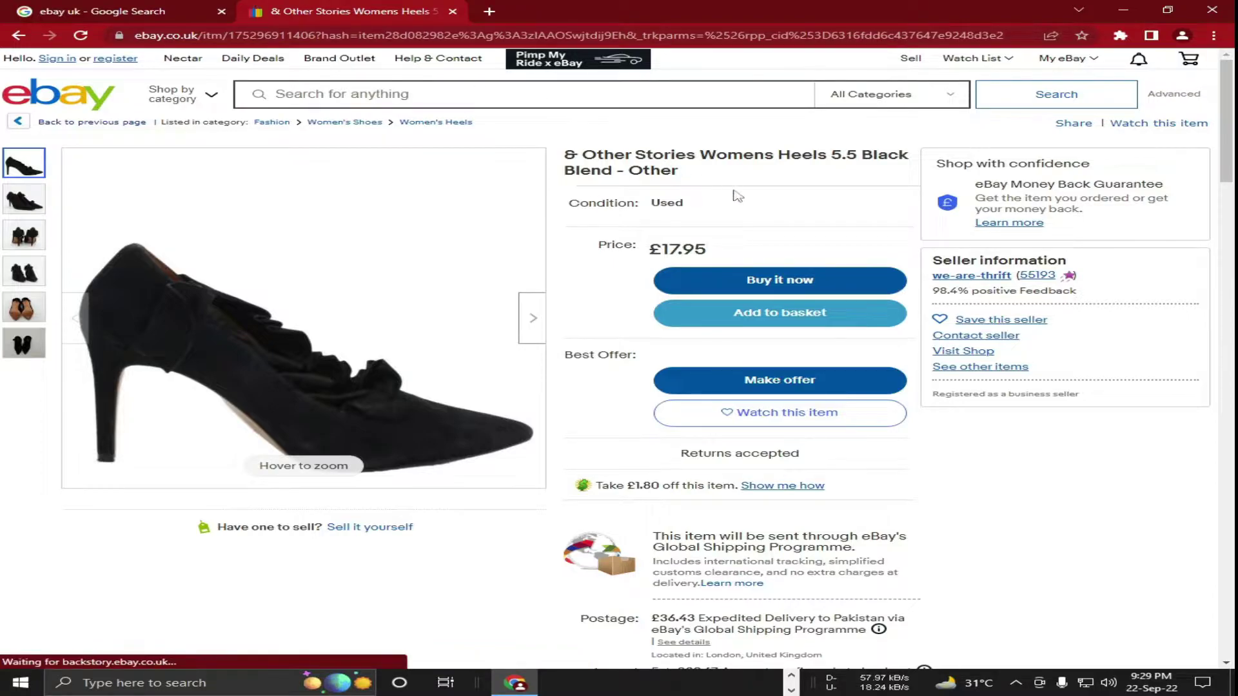
click(511, 37)
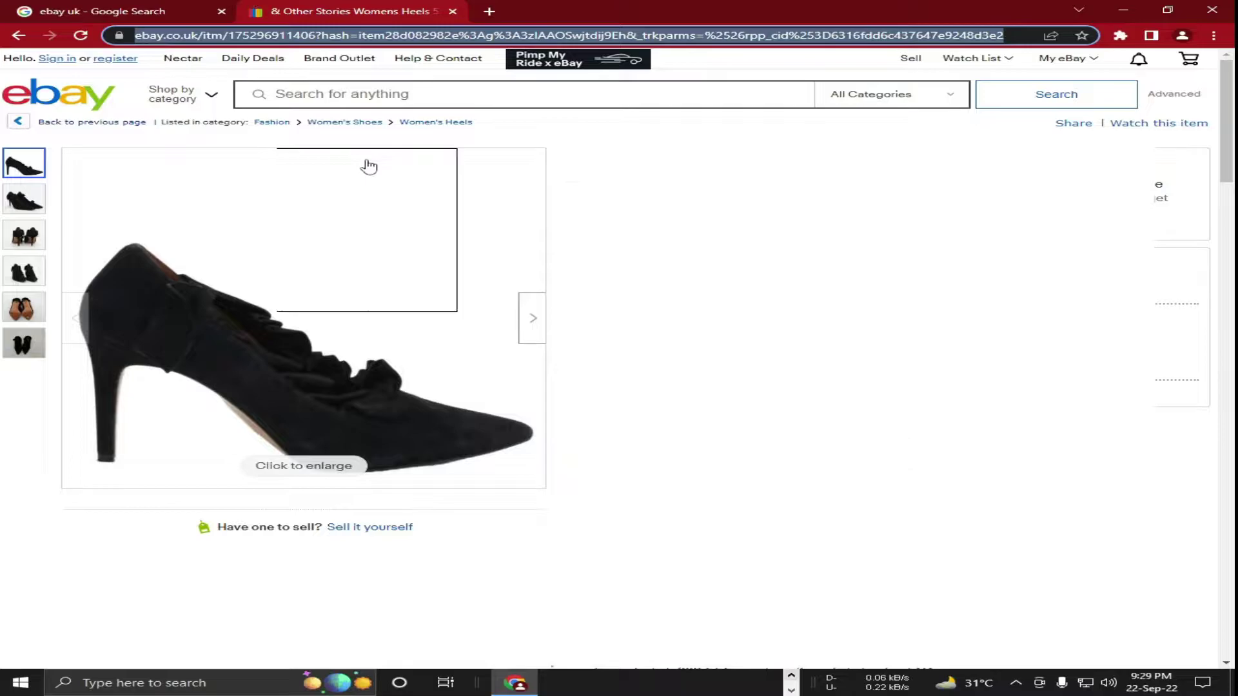
Step: Paste the copied eBay heels listing link into cell A2 of Book1
click(782, 684)
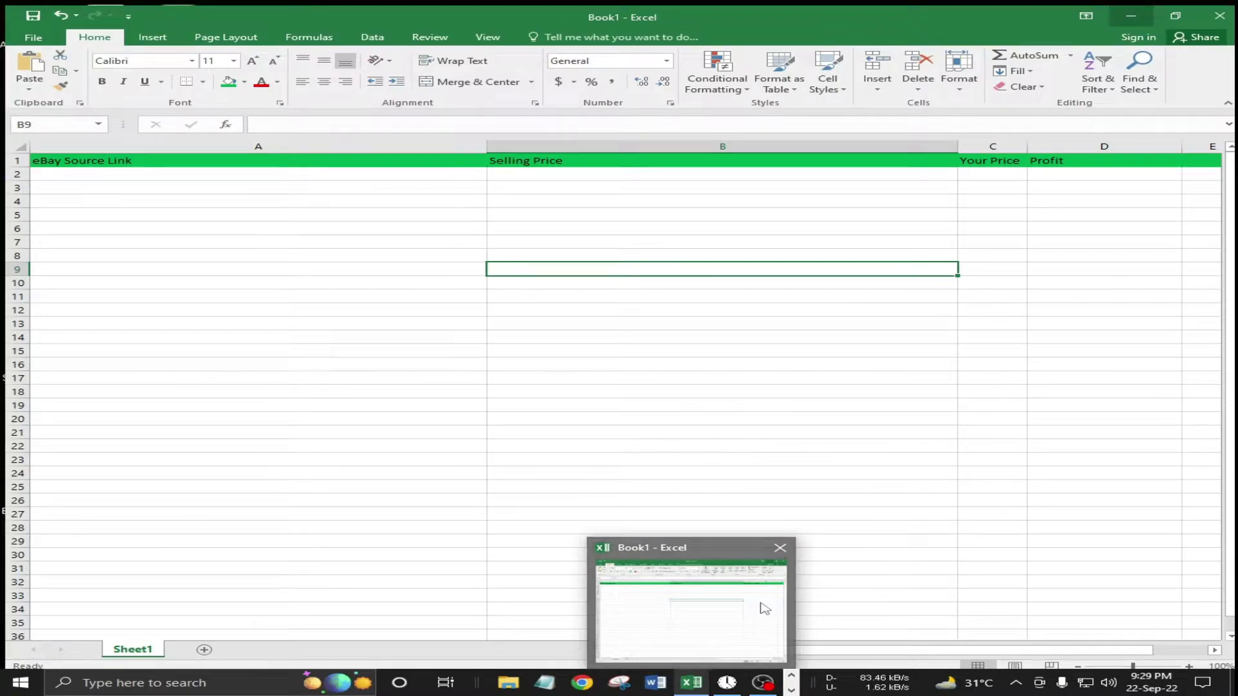
click(685, 601)
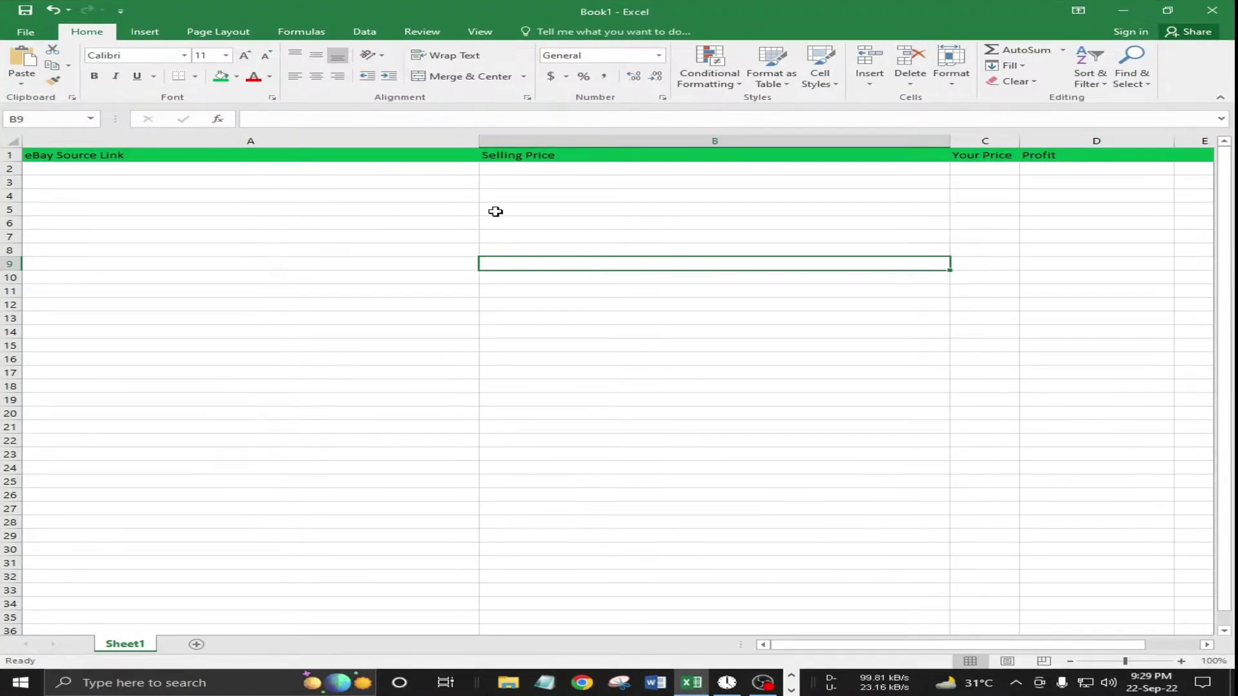
scroll(870, 198, down, 1)
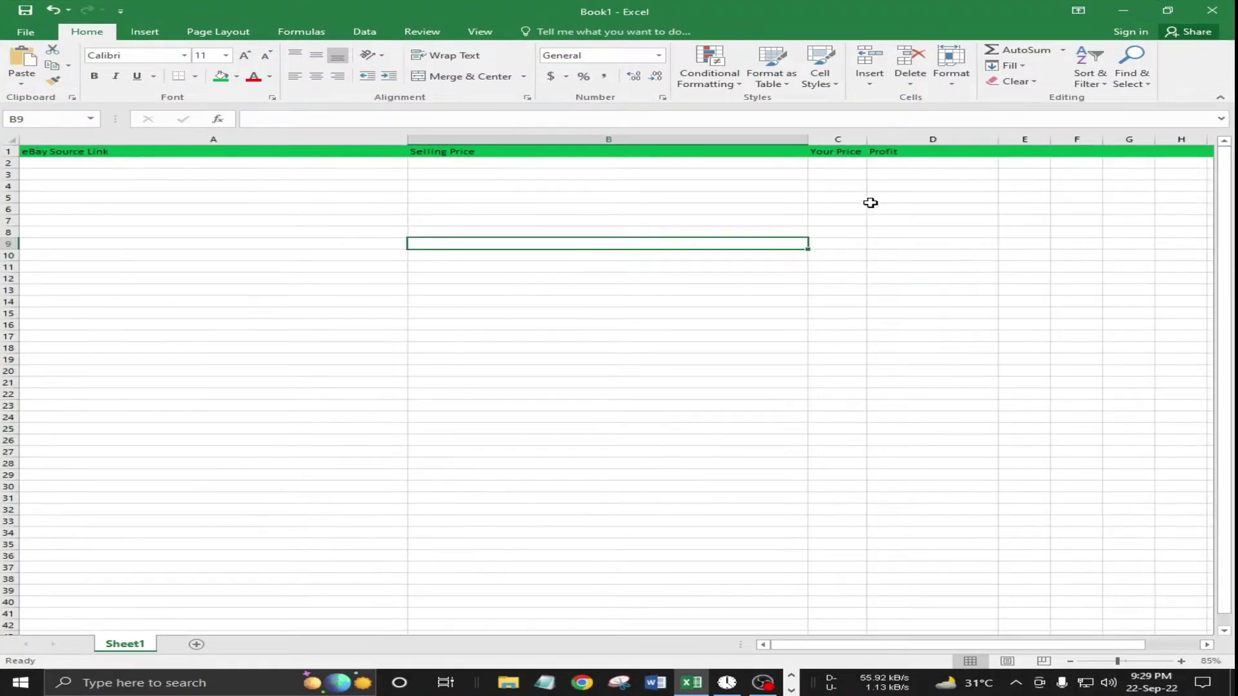
click(687, 199)
click(104, 153)
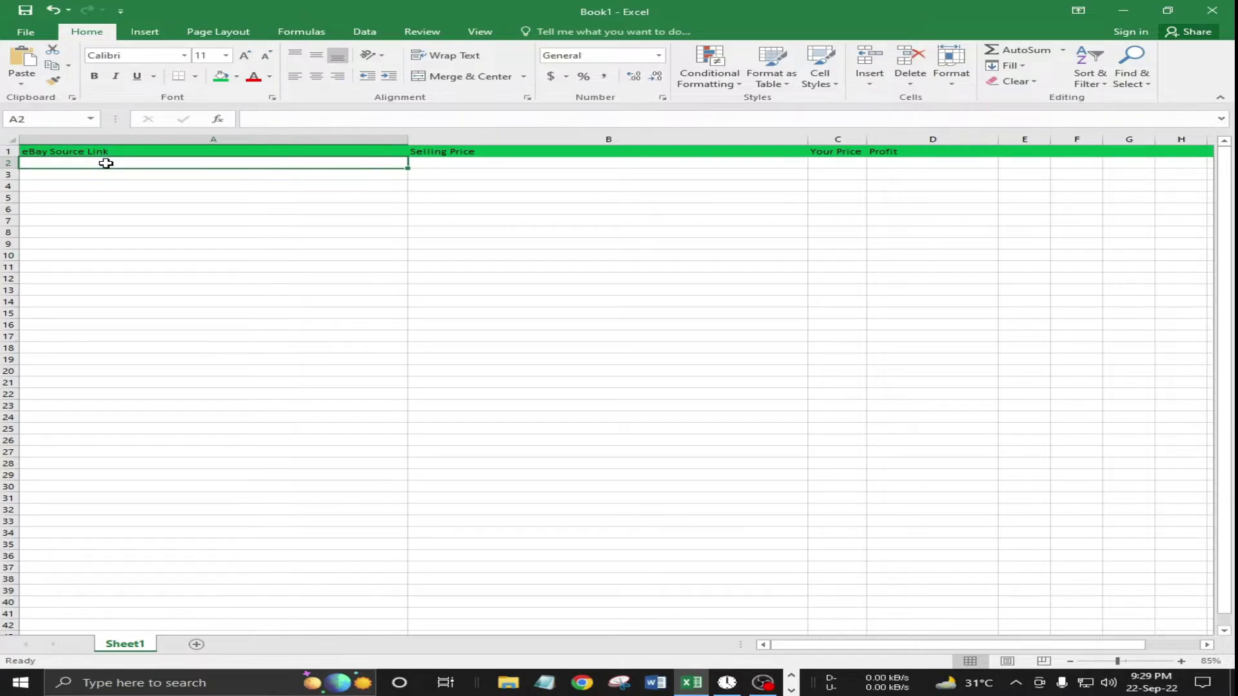
key(ctrl+v)
click(151, 219)
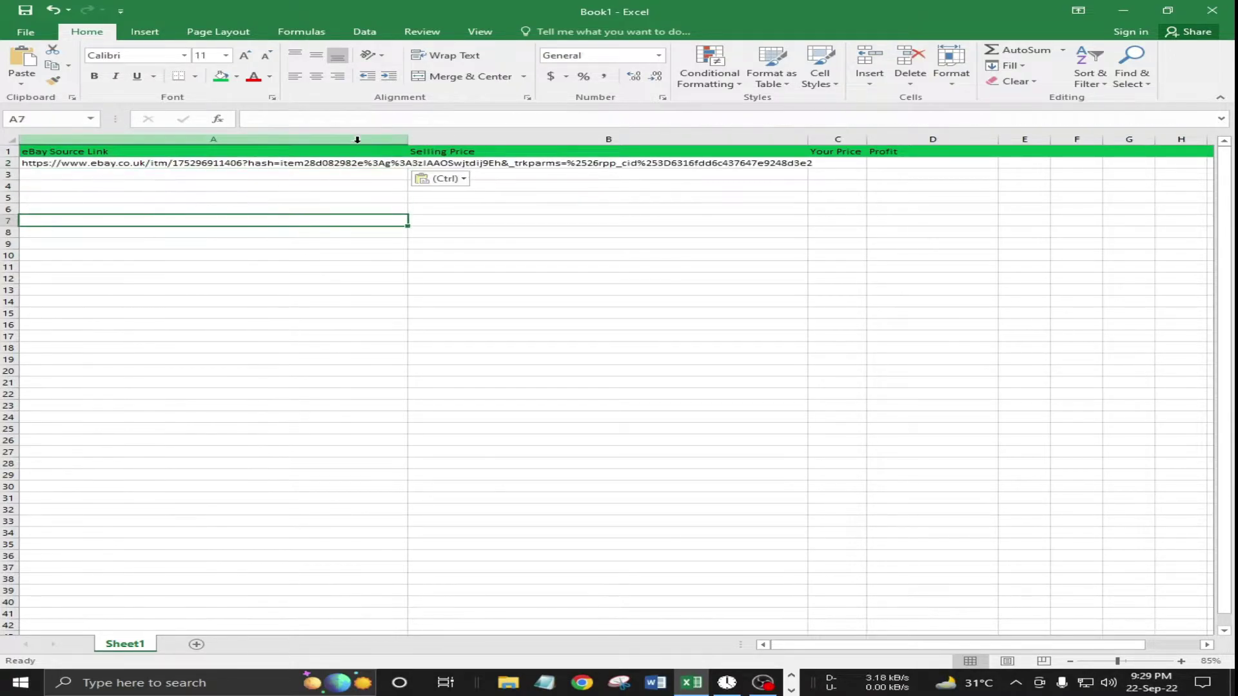
Step: Trim the tracking parameters off the end of the link in A2
click(253, 165)
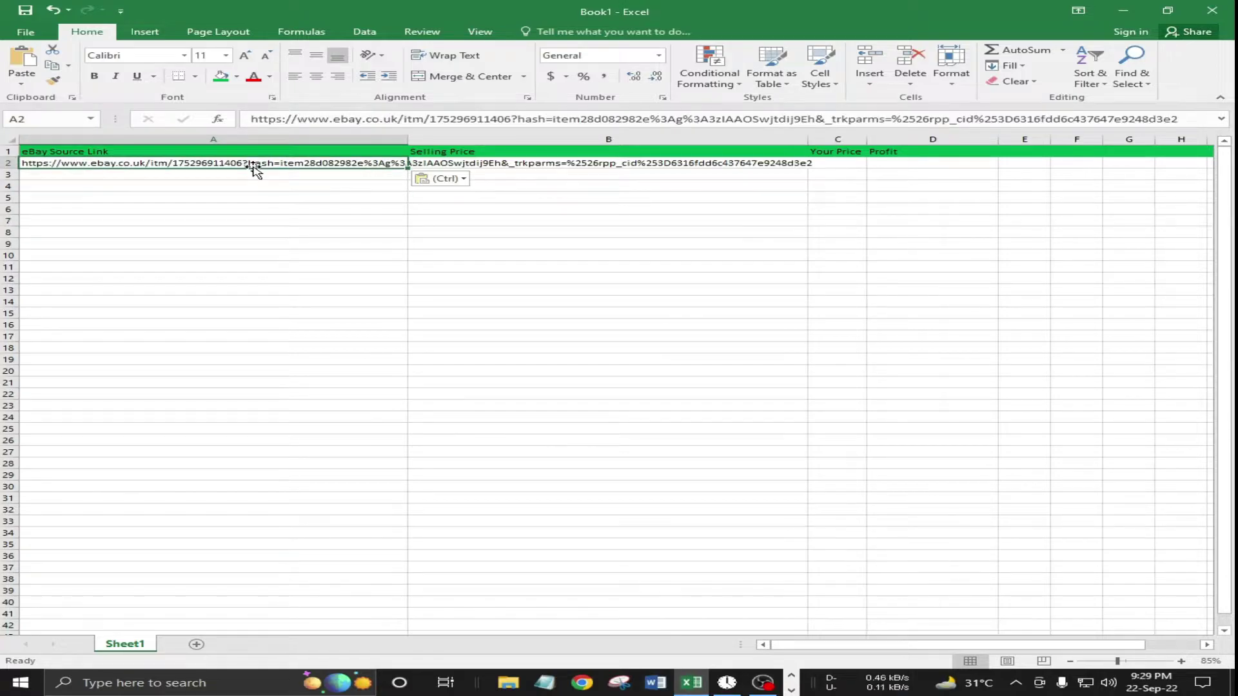
key(F2)
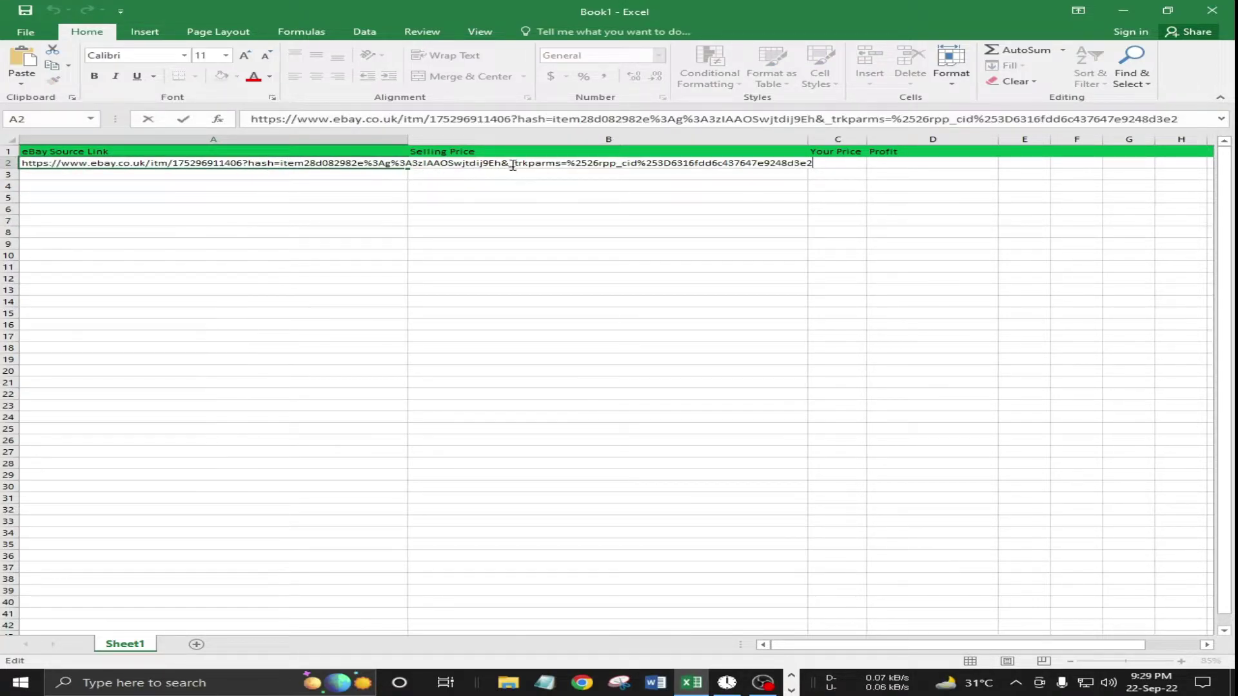
drag(505, 163, 789, 163)
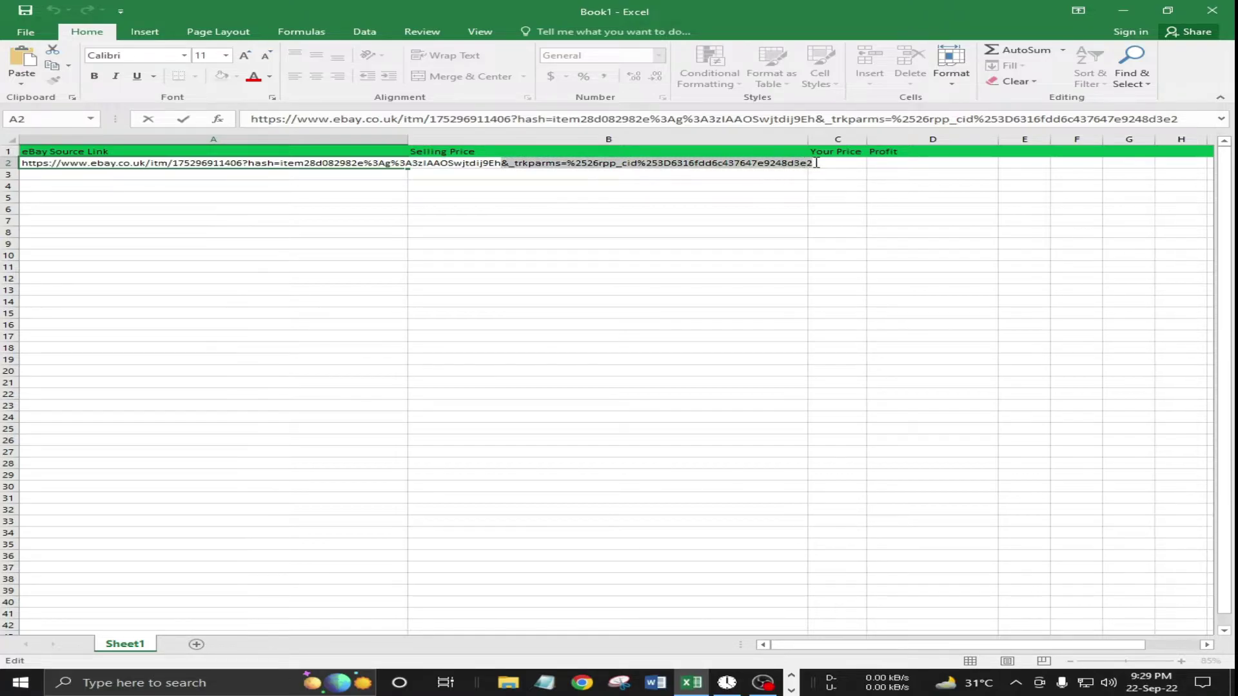
key(Delete)
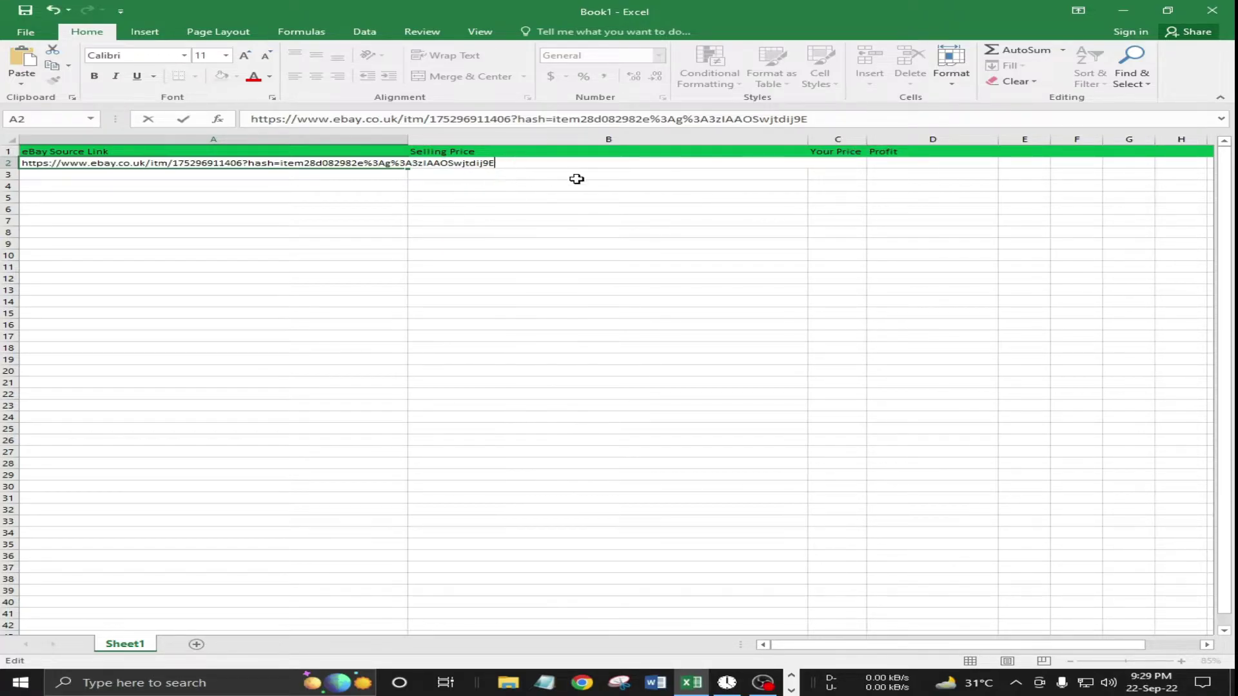
key(BackSpace)
key(BackSpace)
key(BackSpace)
key(BackSpace)
key(BackSpace)
key(BackSpace)
key(BackSpace)
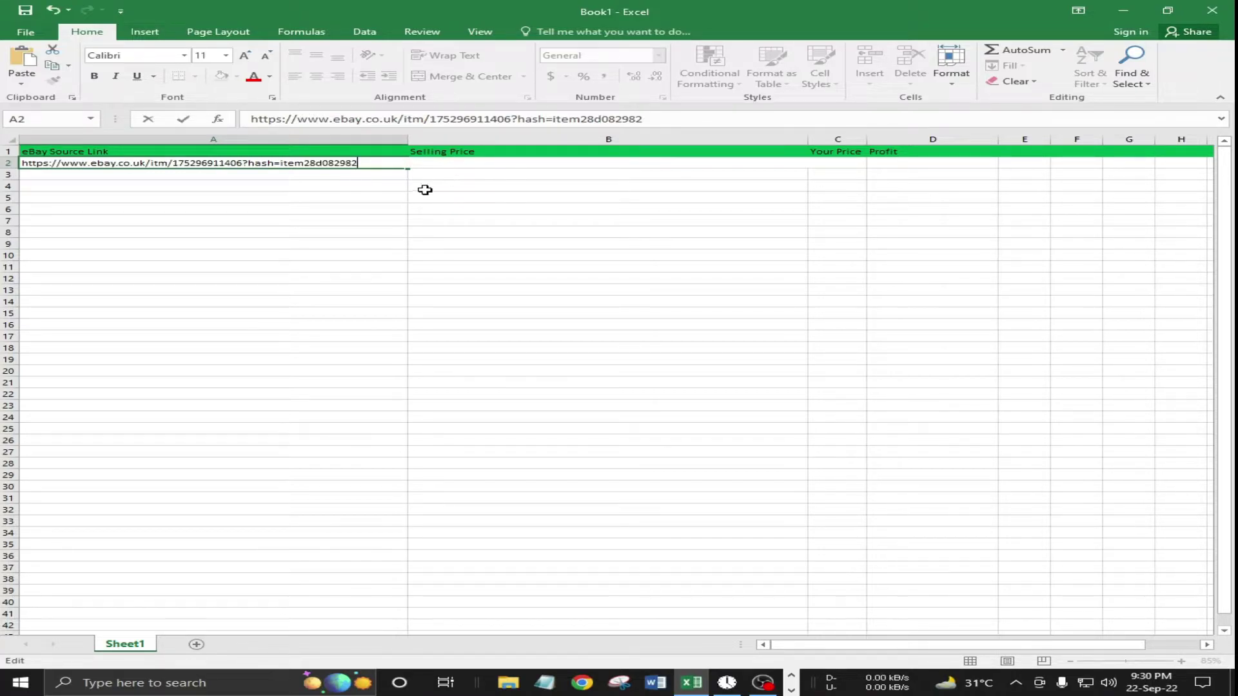
click(393, 196)
Step: Enter £18 as the selling price in cell B2
click(433, 163)
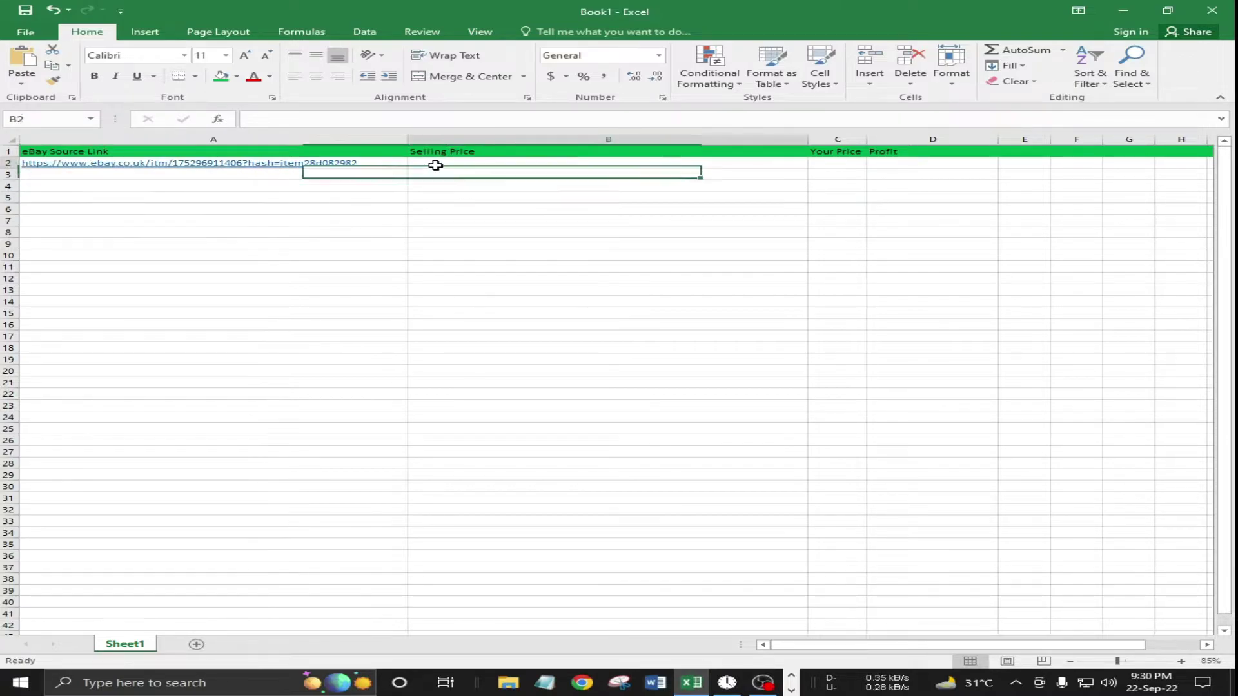
text(18)
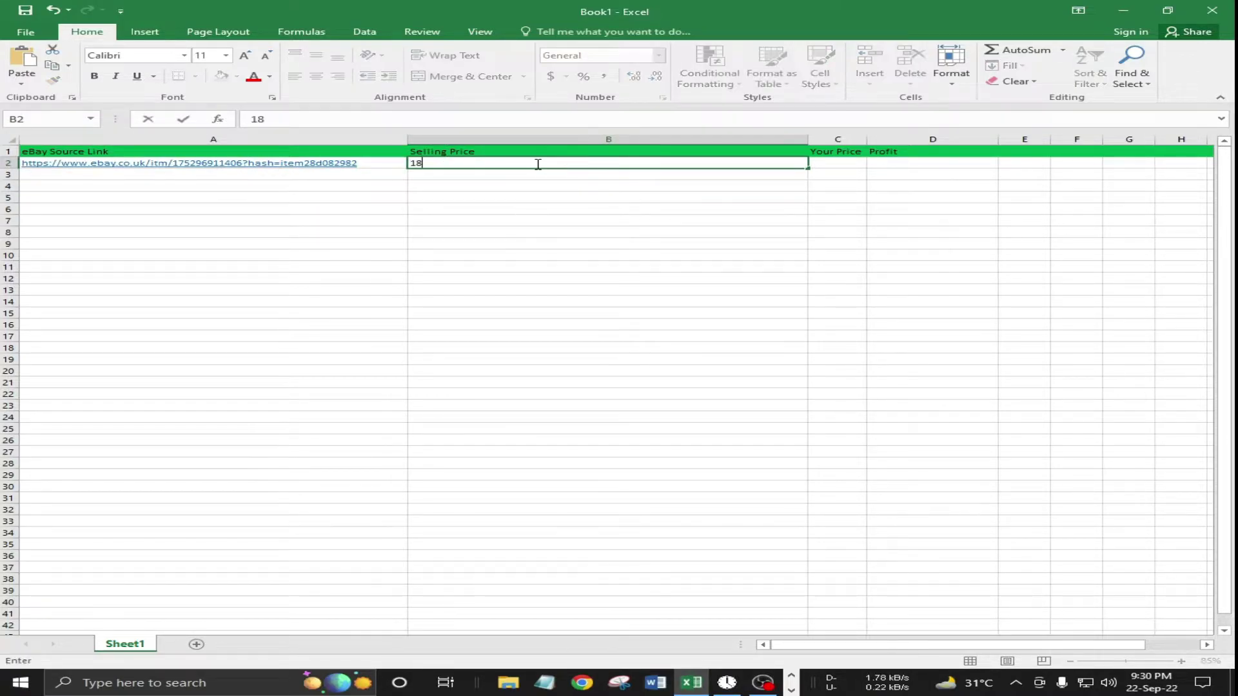
key(Return)
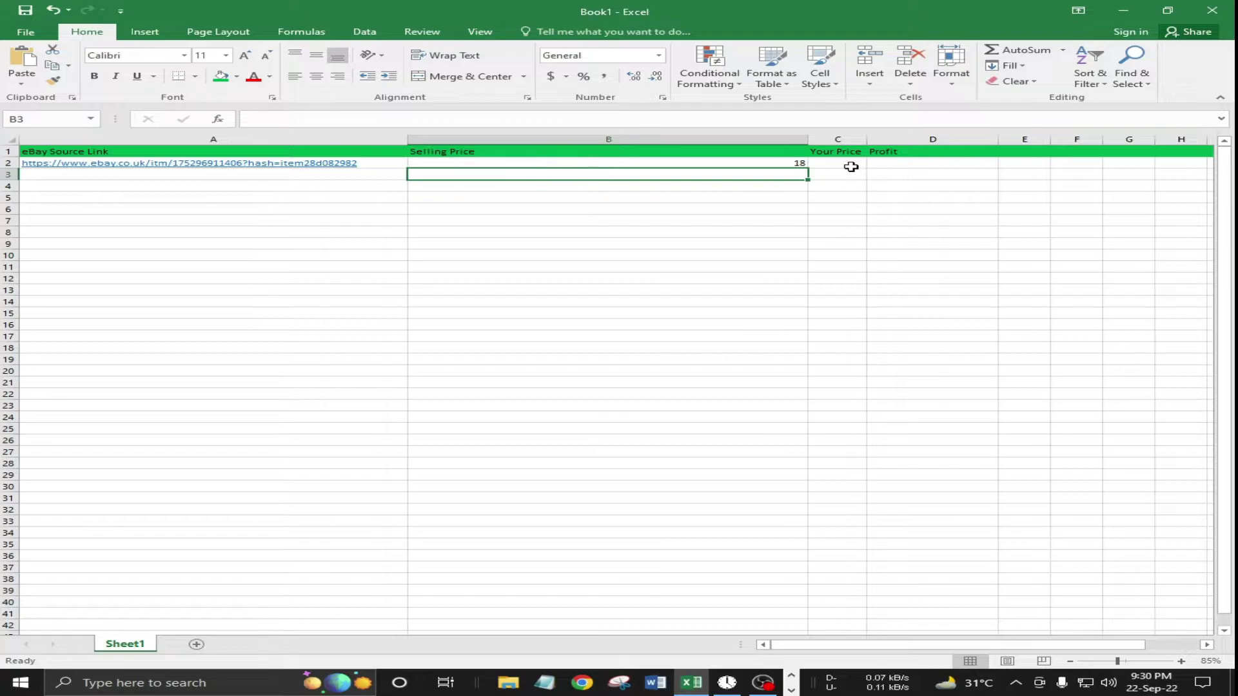
click(792, 163)
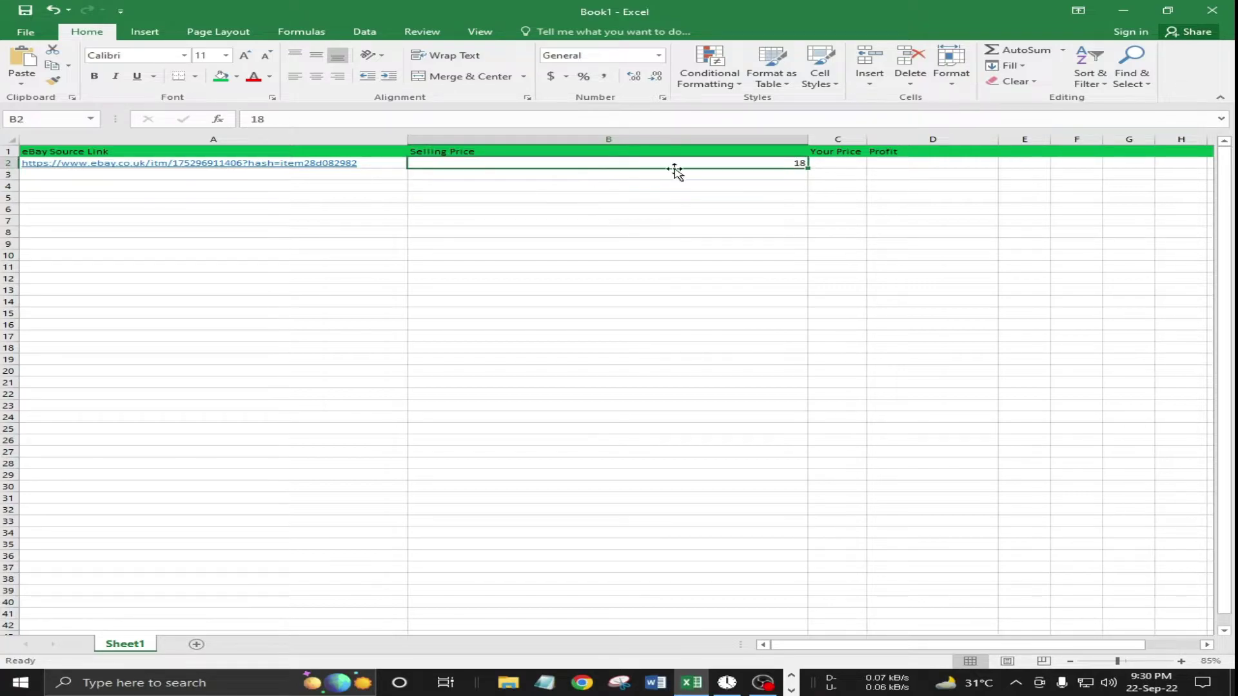
key(F2)
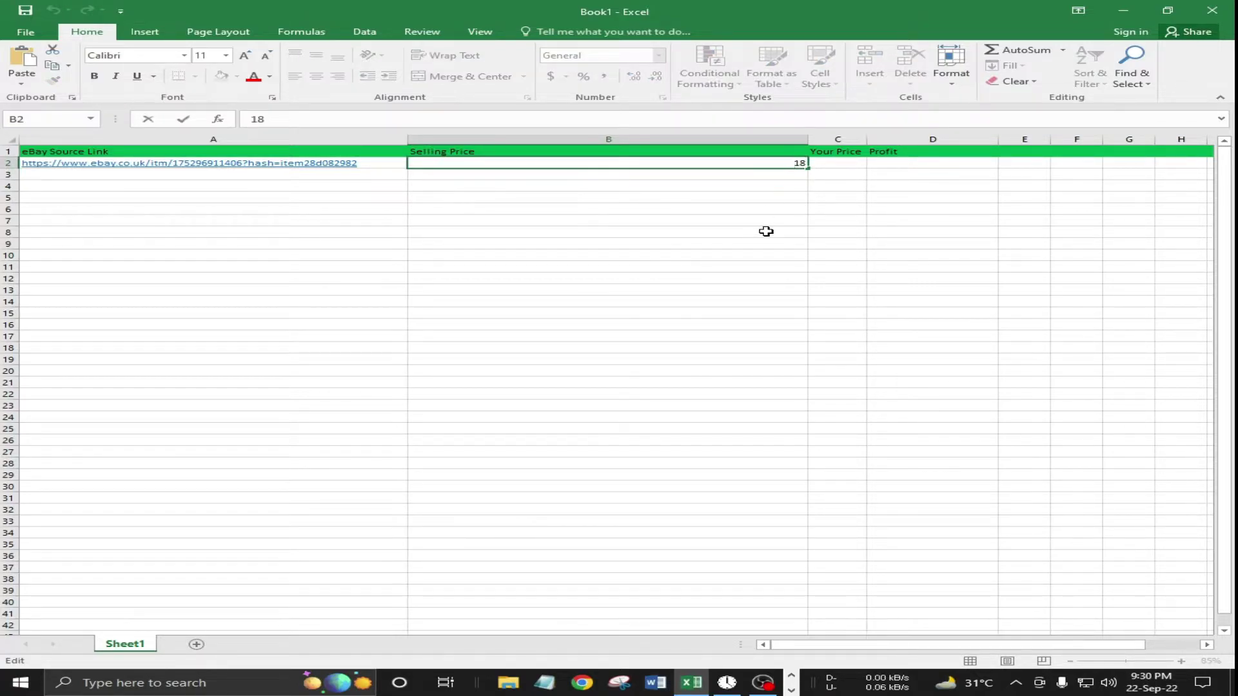
key(Home)
text(£)
key(Return)
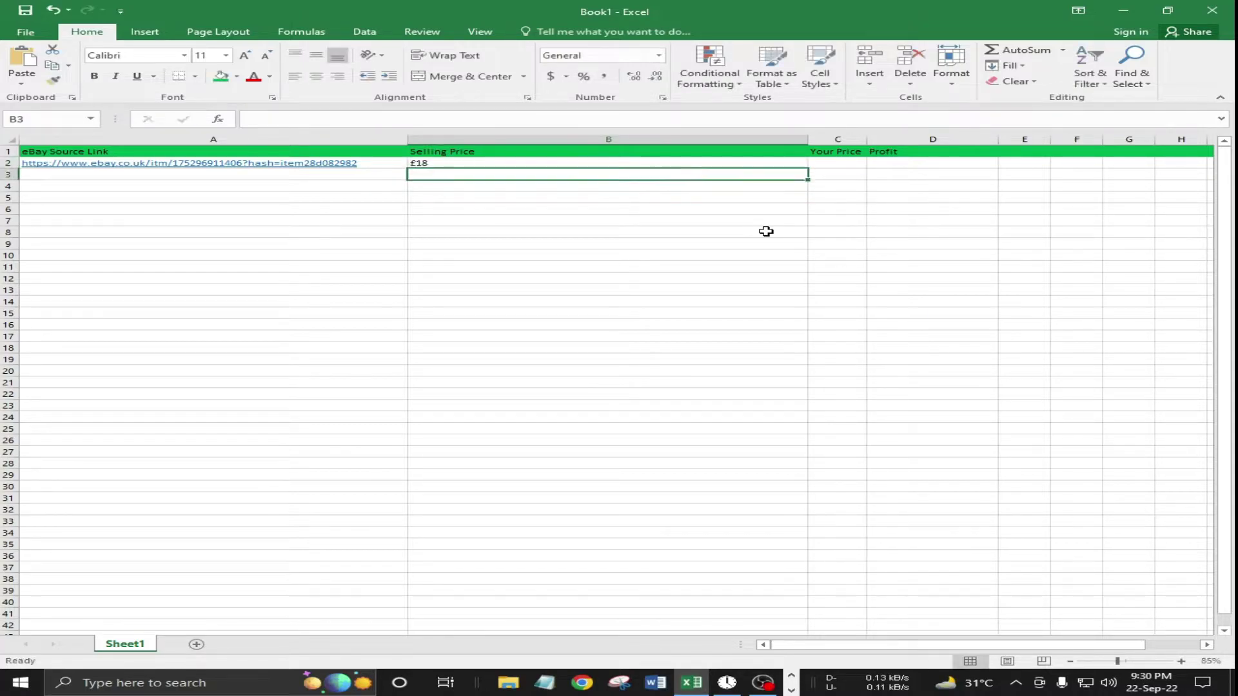
Step: Widen the Your Price column slightly and enter 30 in C2
click(861, 163)
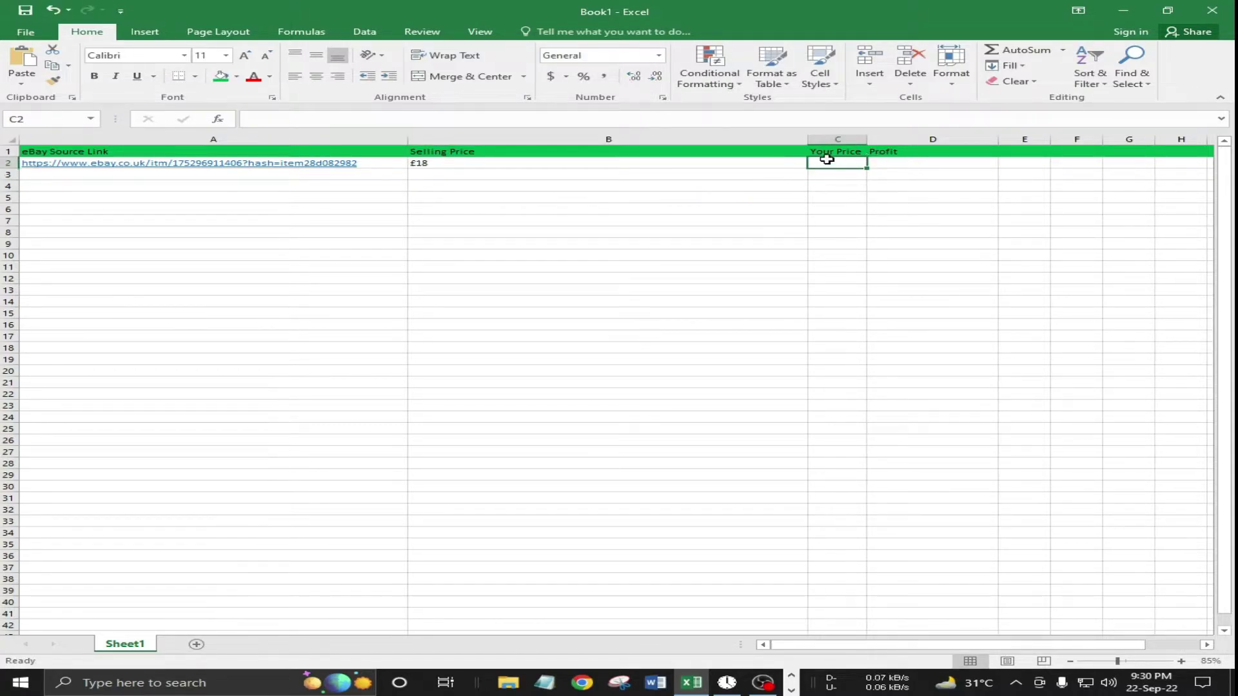
click(482, 164)
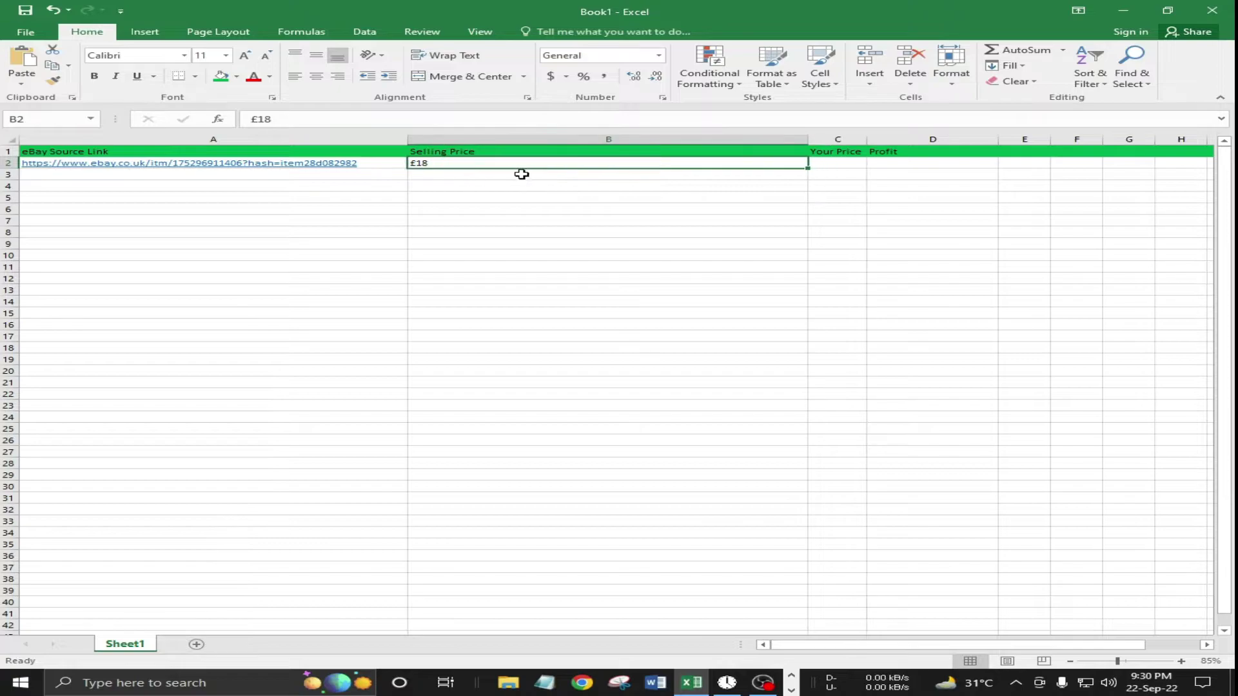
drag(869, 137, 870, 138)
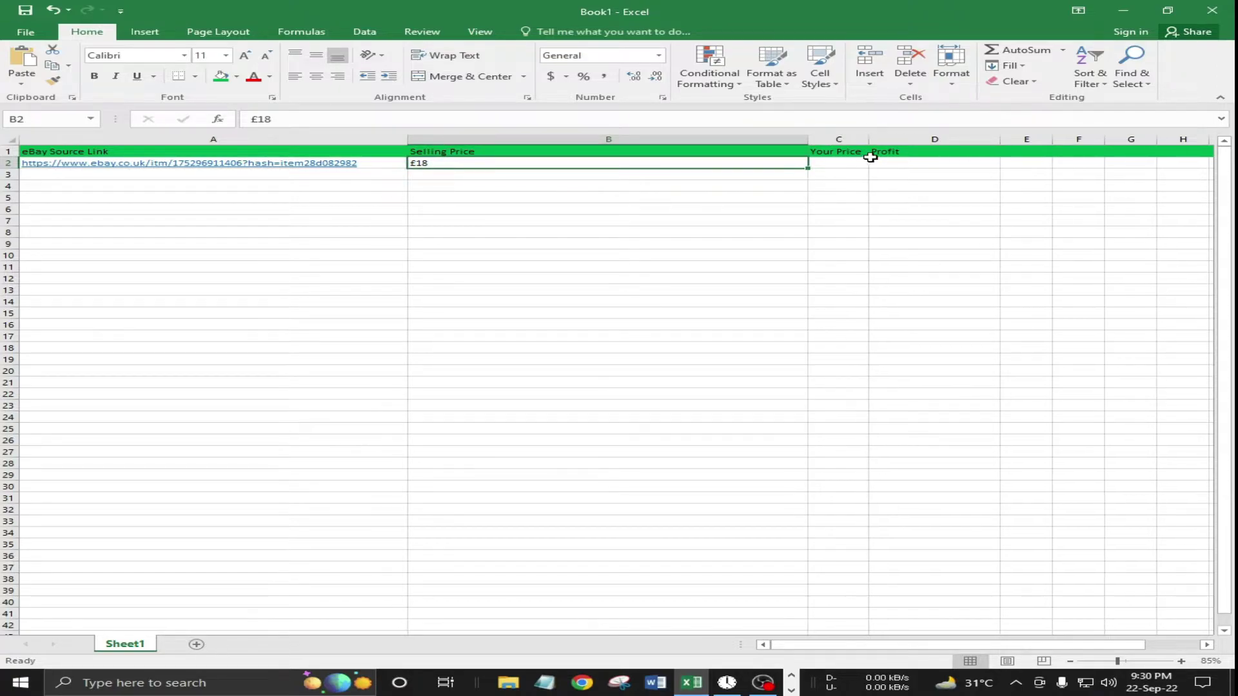
click(838, 163)
text(30)
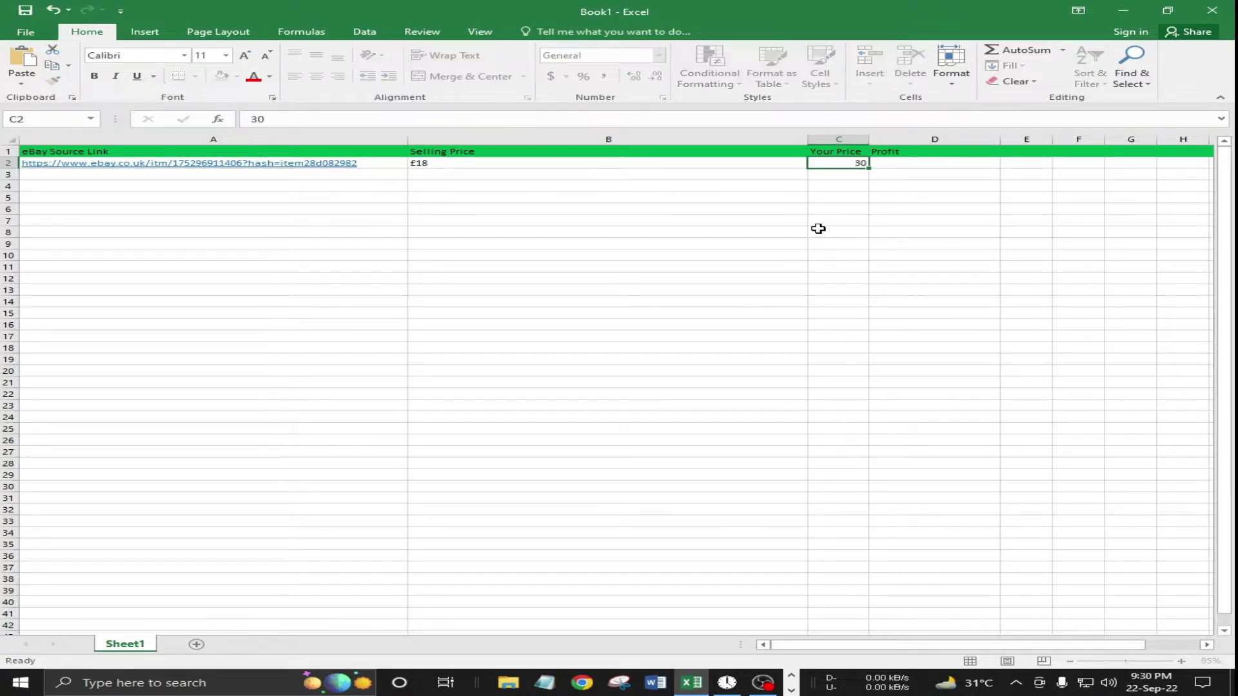
key(Return)
click(896, 165)
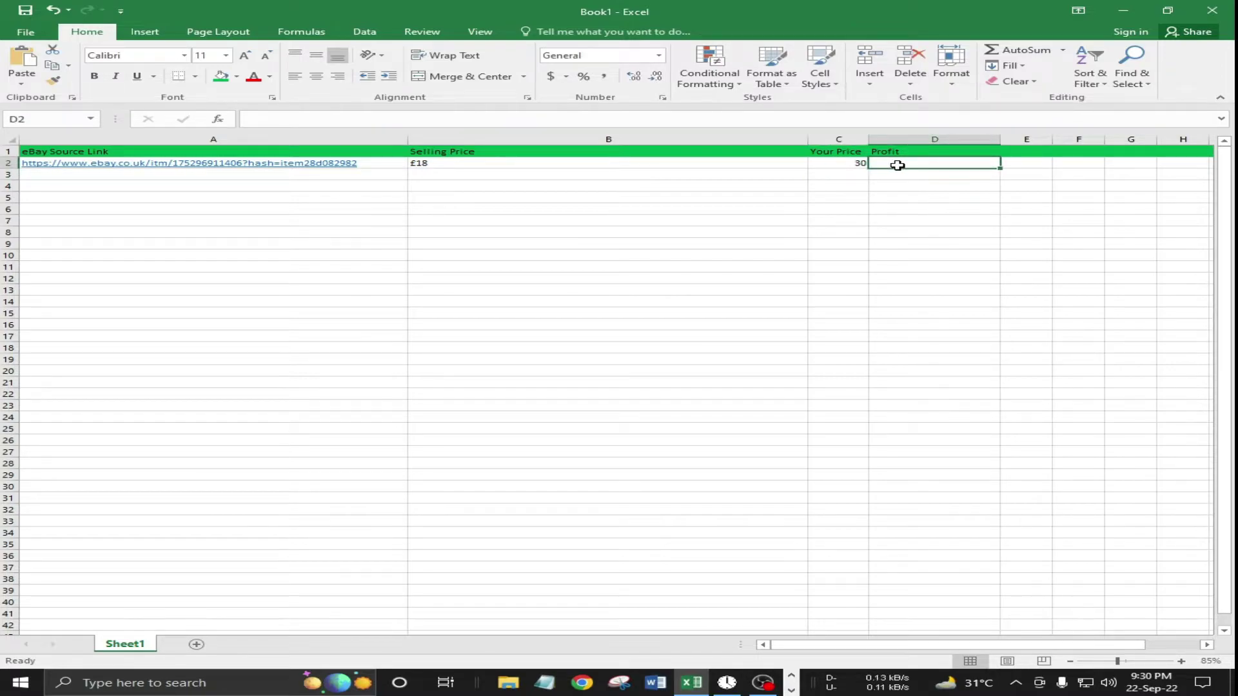
click(661, 219)
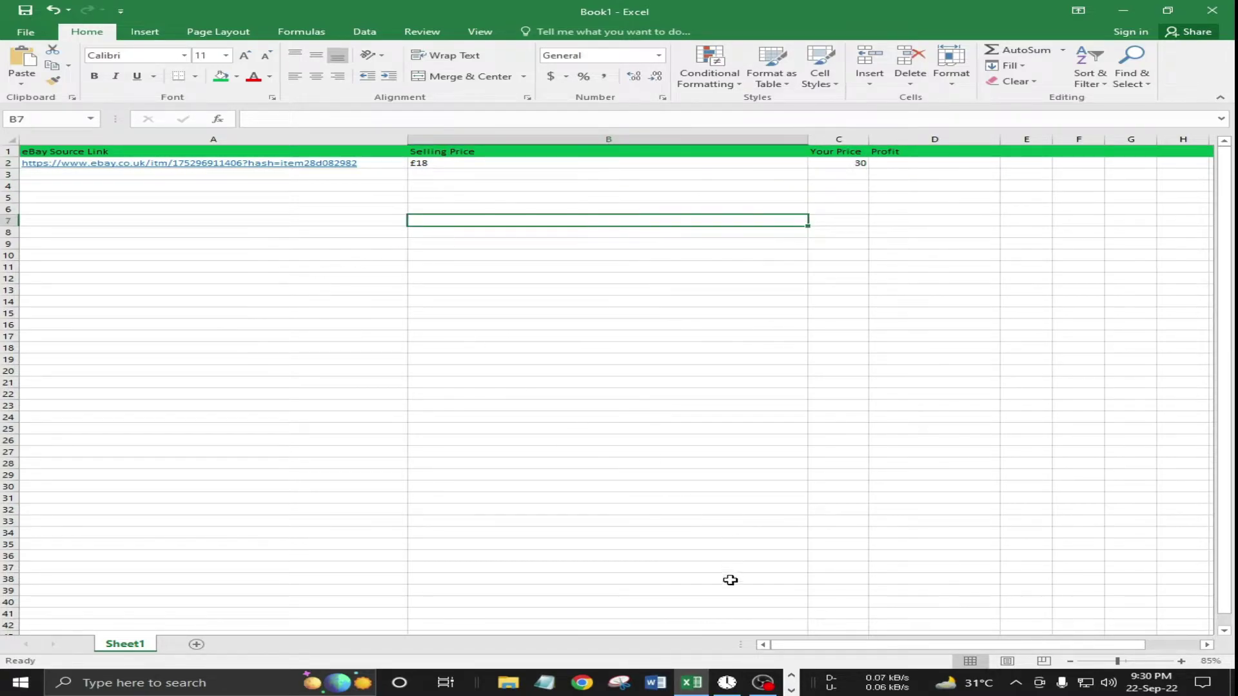
Step: Search for 'ebay fee calculator' in a new tab of the eBay-profile Chrome window
right_click(593, 684)
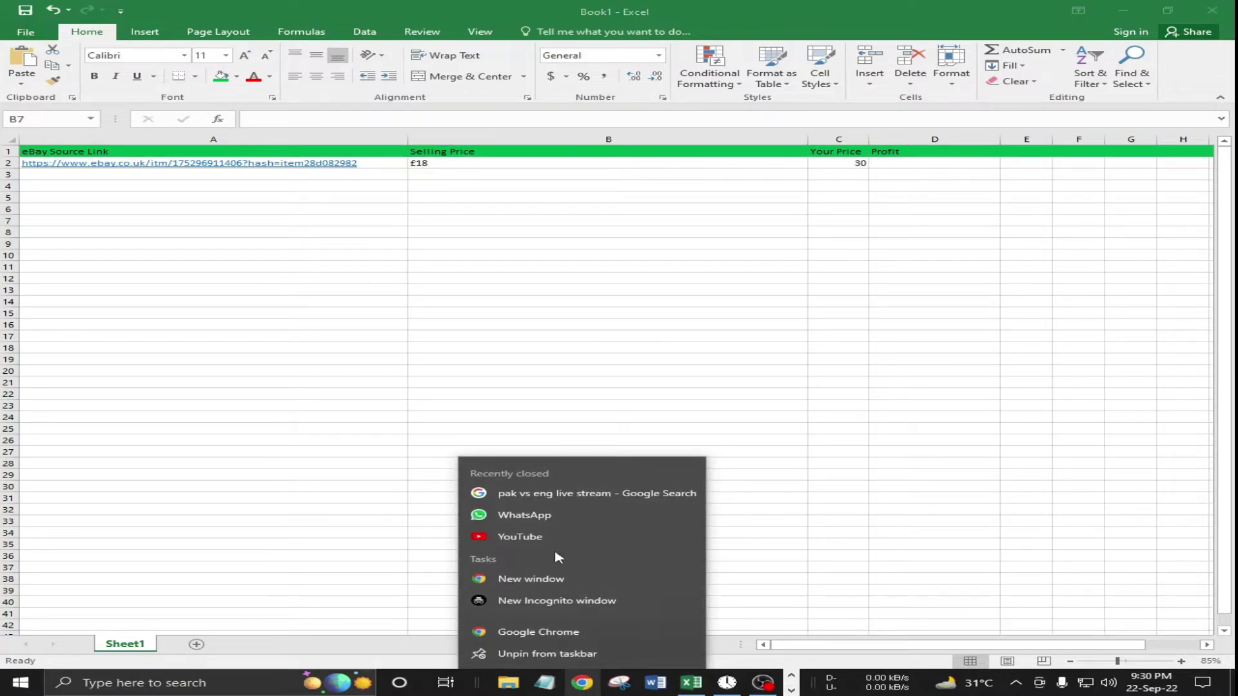
click(637, 633)
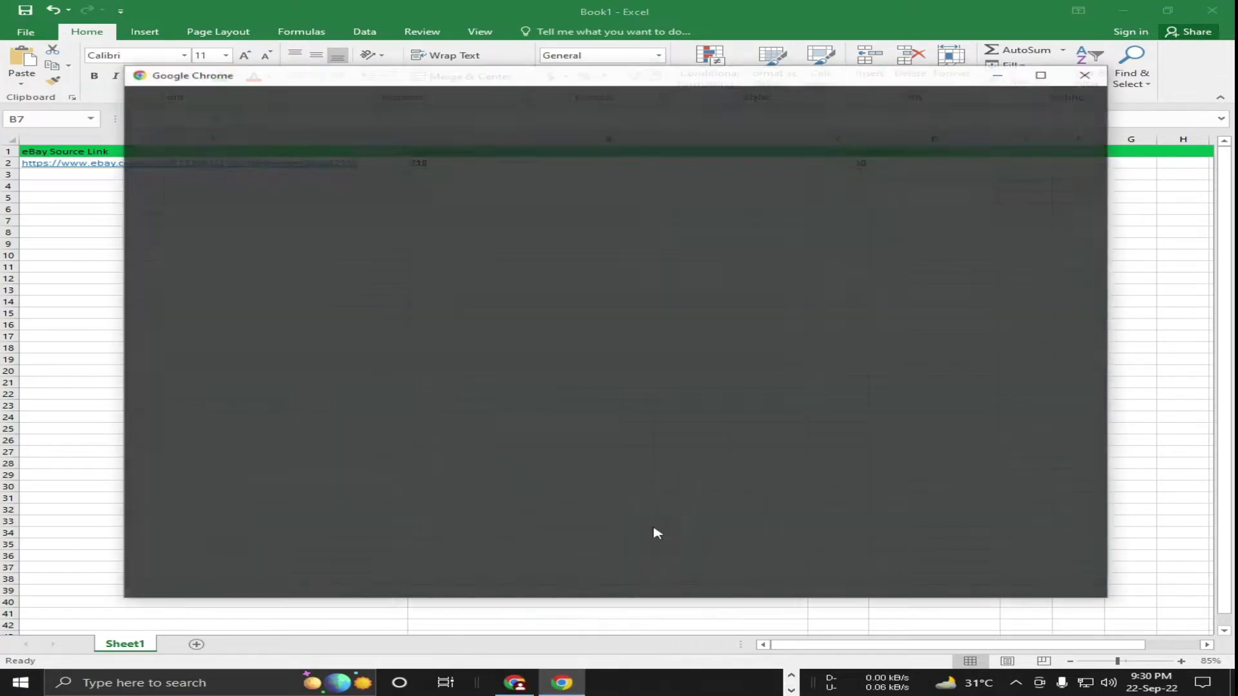
click(548, 399)
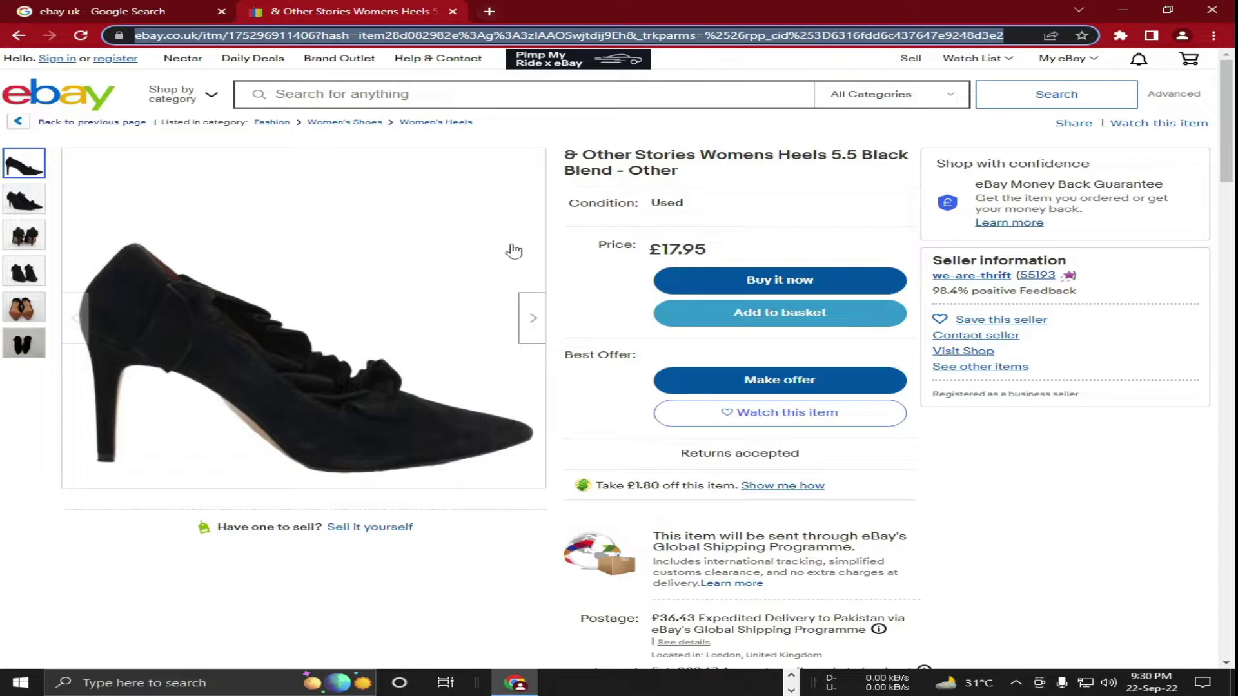
click(485, 10)
text(eb)
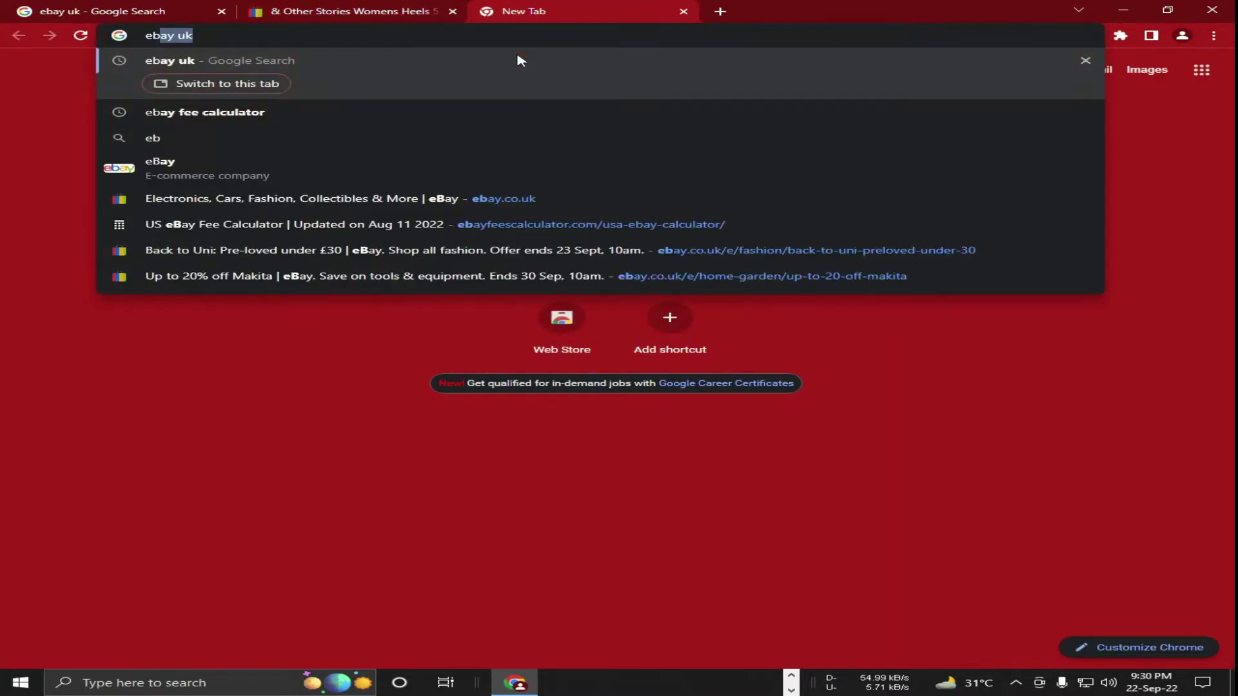
text(ya fe)
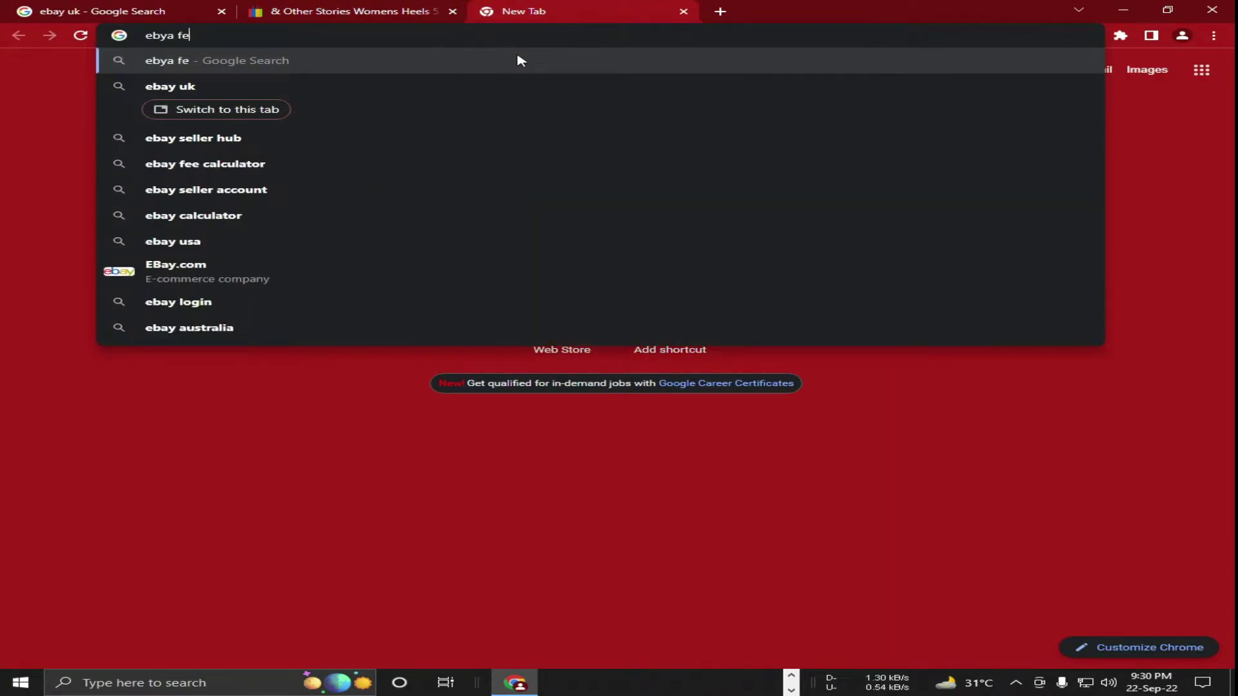
text(e)
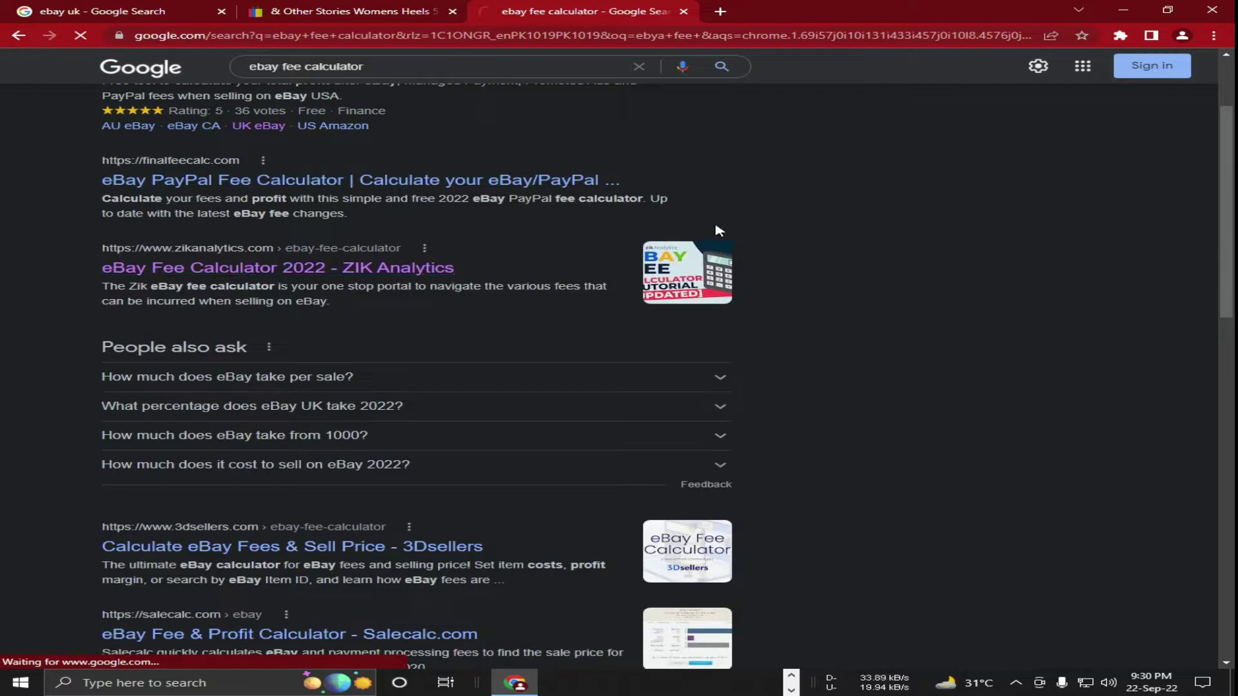
scroll(531, 229, down, 2)
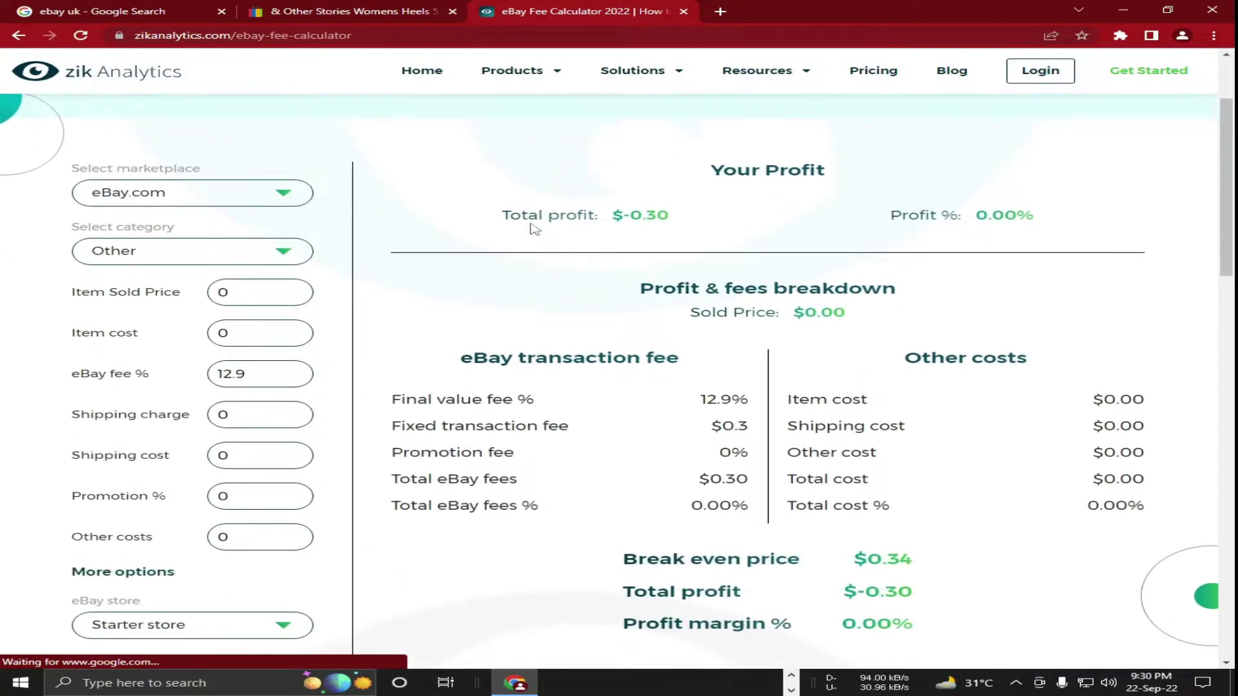
Step: Set the fee calculator's marketplace to eBay.co.uk
scroll(506, 261, up, 2)
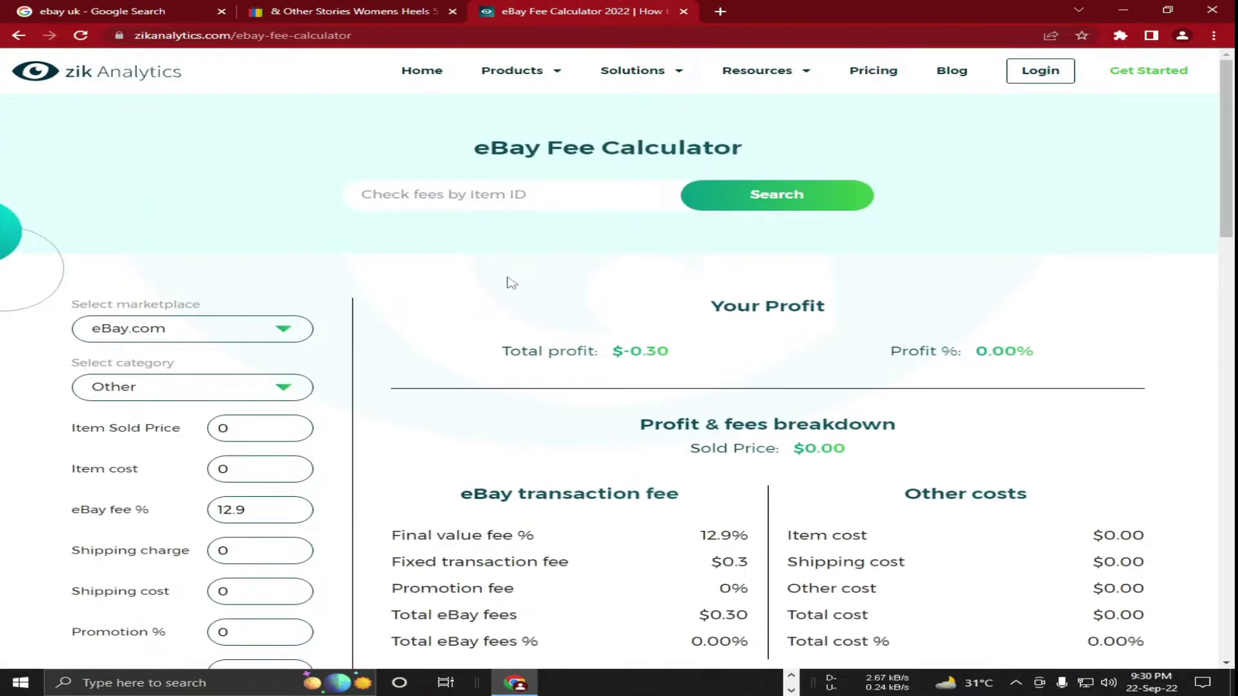
click(207, 332)
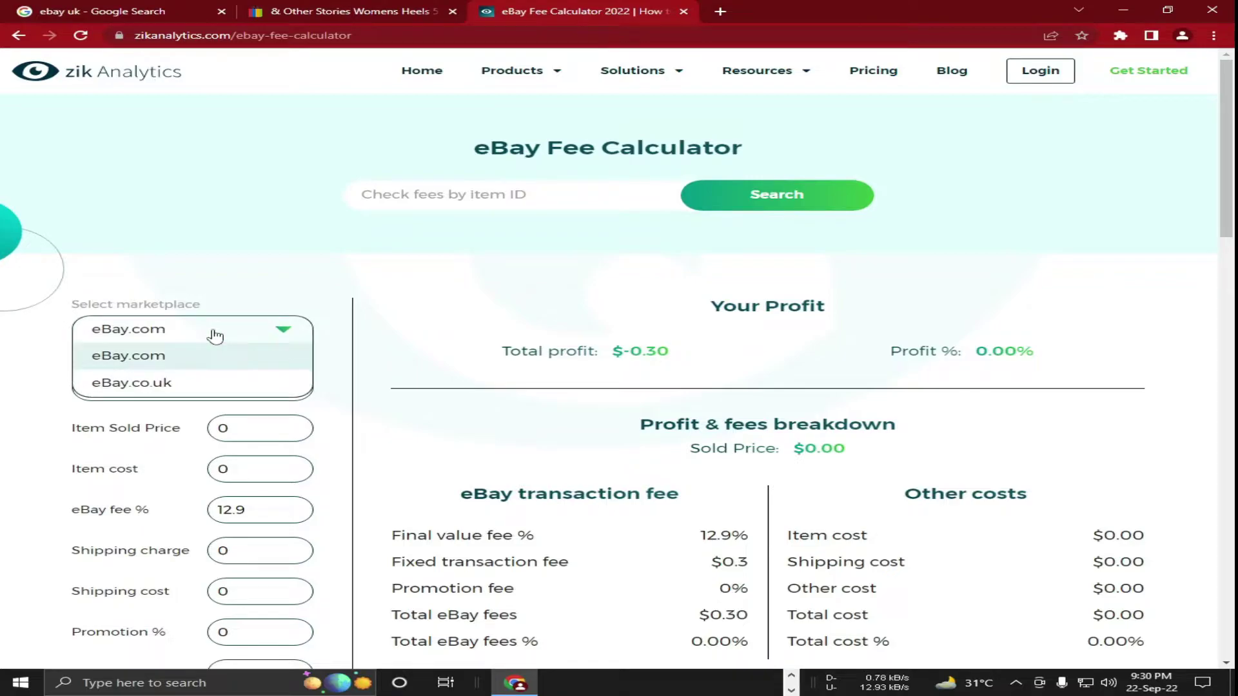
click(184, 385)
scroll(386, 309, down, 1)
Step: Set the category to Women's Shoes:Trainers after checking the listing's category on eBay
click(284, 327)
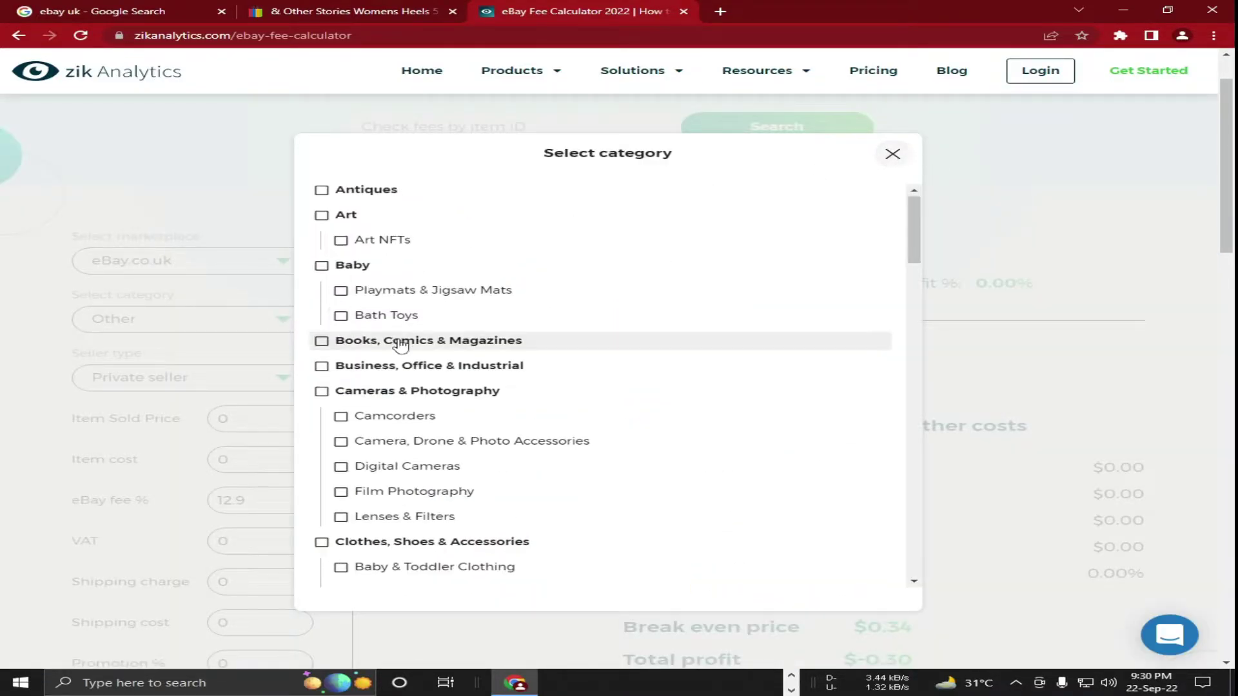
scroll(611, 258, down, 4)
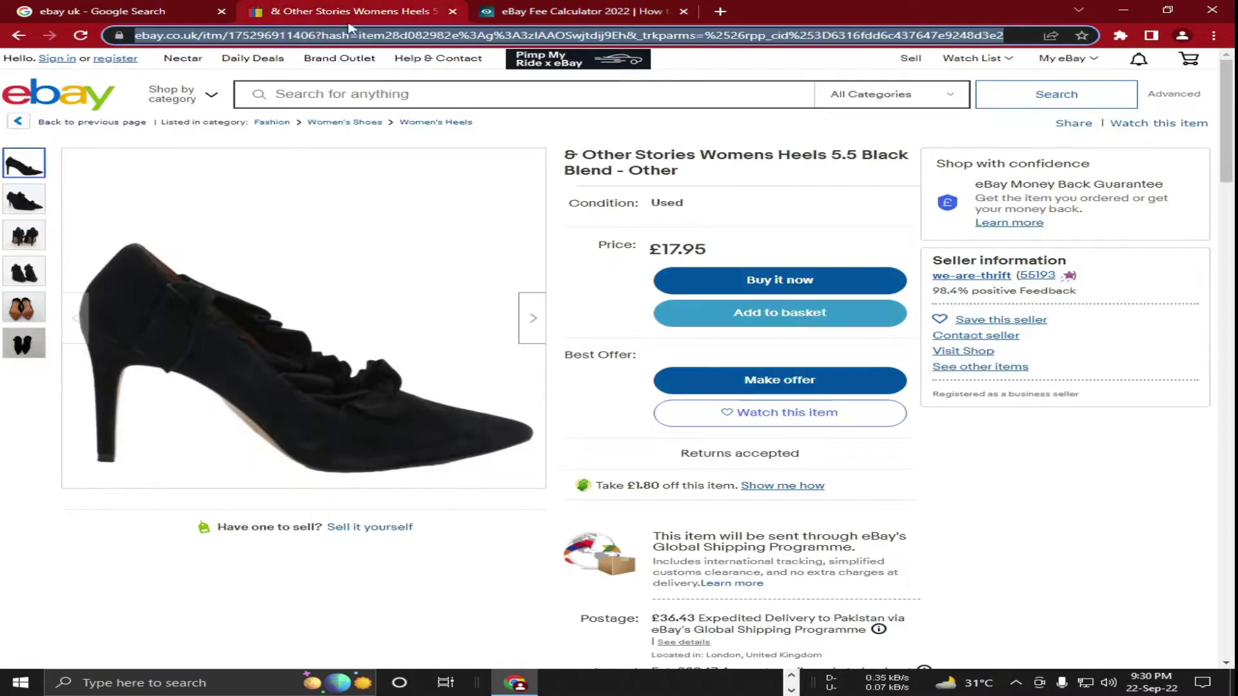
click(348, 11)
click(548, 10)
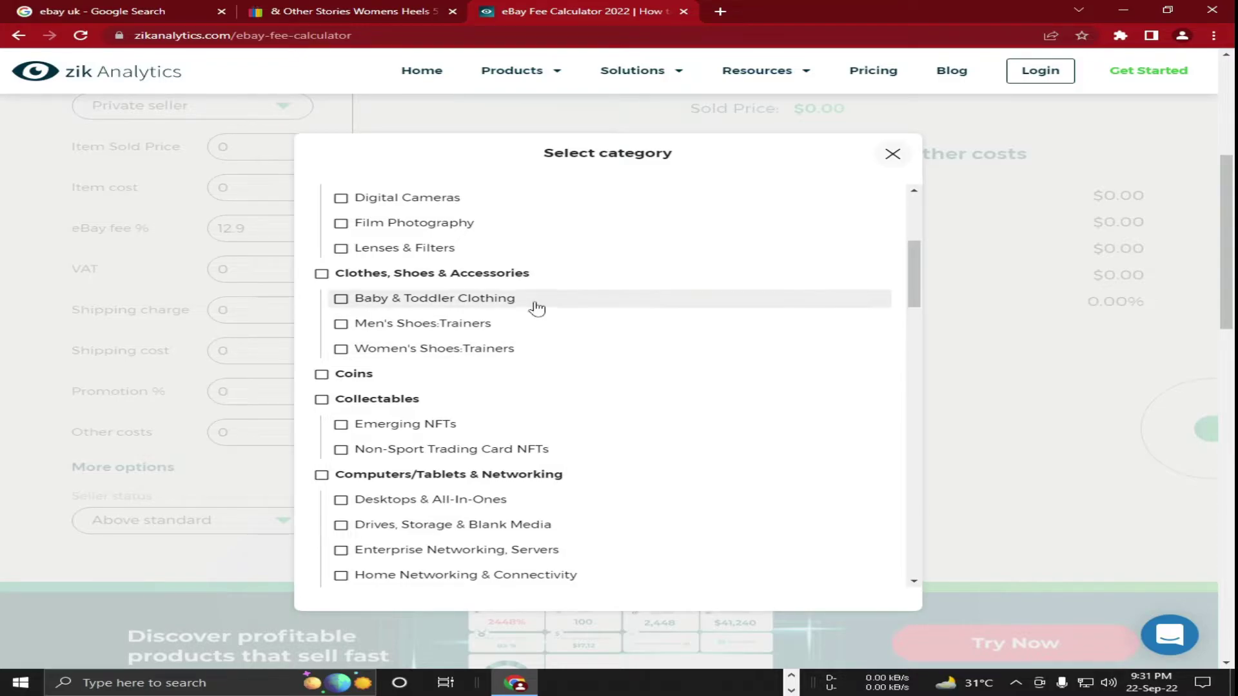
scroll(511, 413, down, 4)
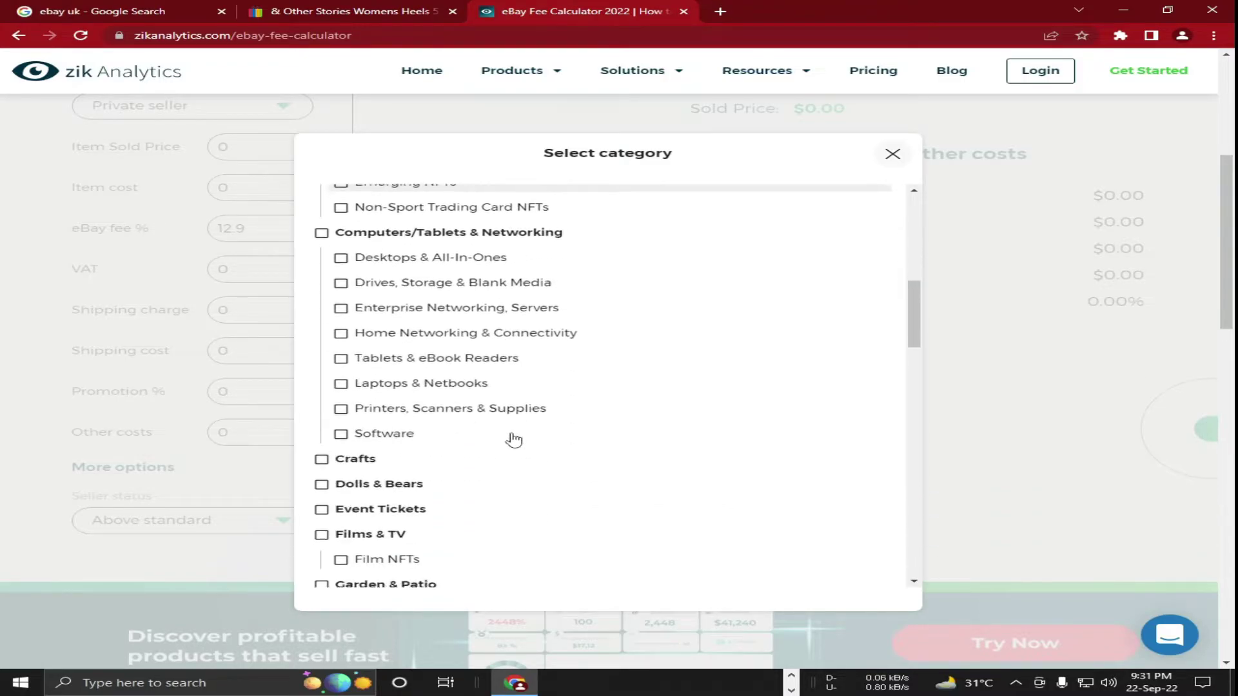
scroll(514, 440, down, 2)
scroll(514, 441, down, 5)
scroll(513, 439, down, 1)
scroll(514, 437, down, 6)
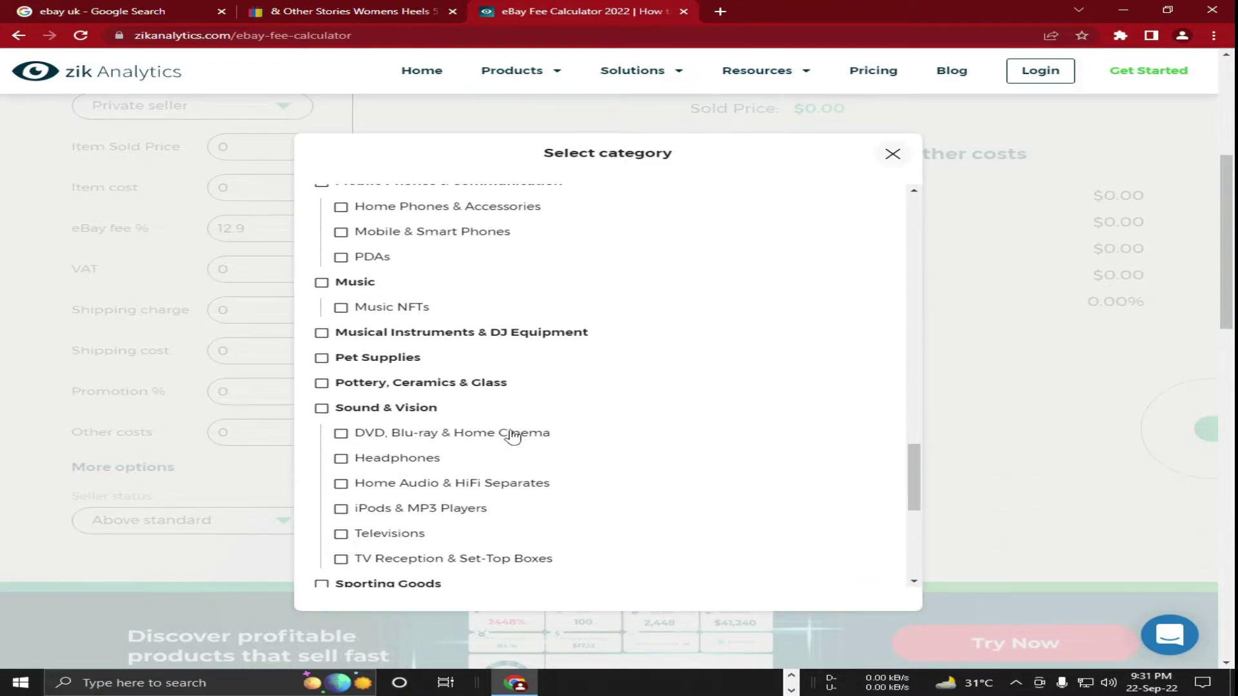
scroll(516, 430, down, 5)
scroll(519, 431, down, 1)
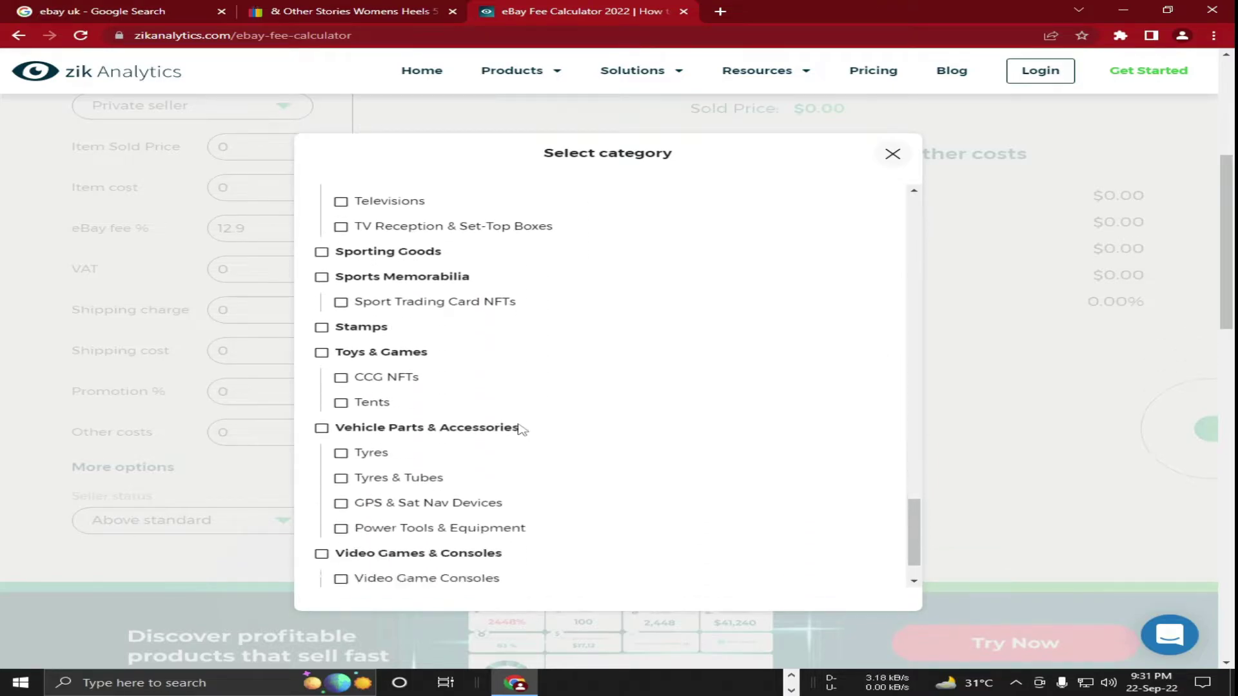
scroll(522, 430, down, 1)
scroll(522, 428, up, 5)
scroll(523, 426, up, 4)
scroll(524, 424, up, 4)
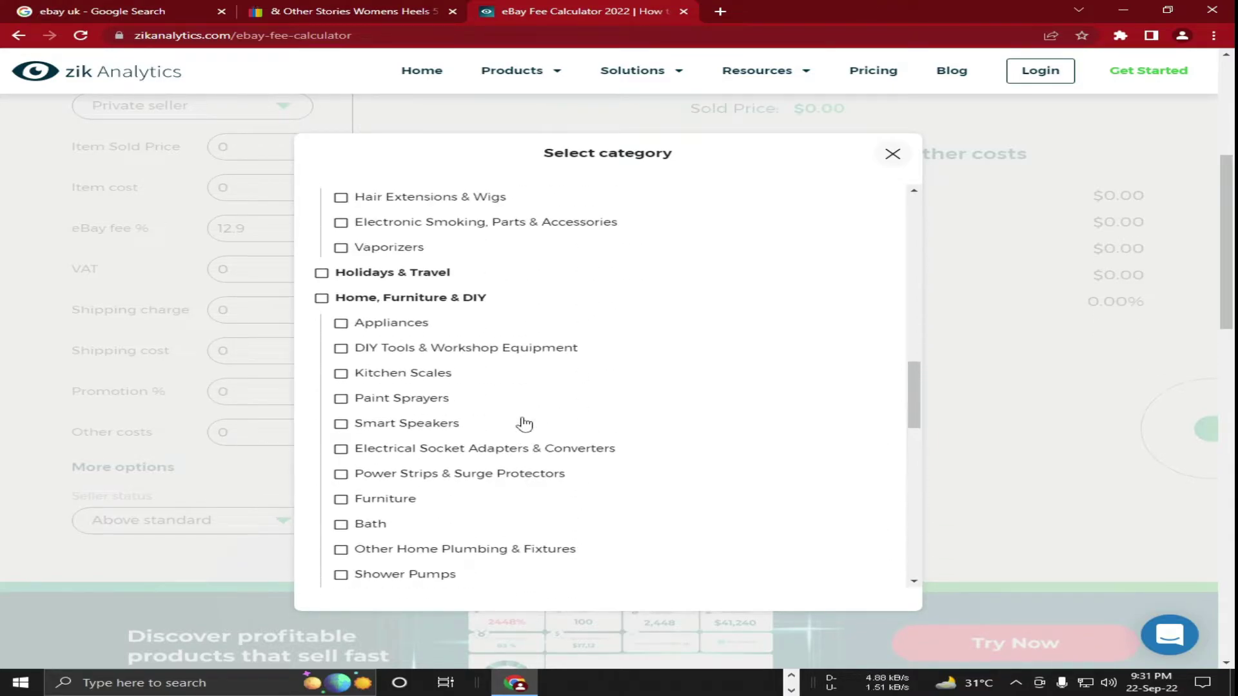
scroll(525, 425, up, 1)
scroll(524, 423, up, 2)
scroll(525, 423, up, 3)
scroll(525, 423, up, 1)
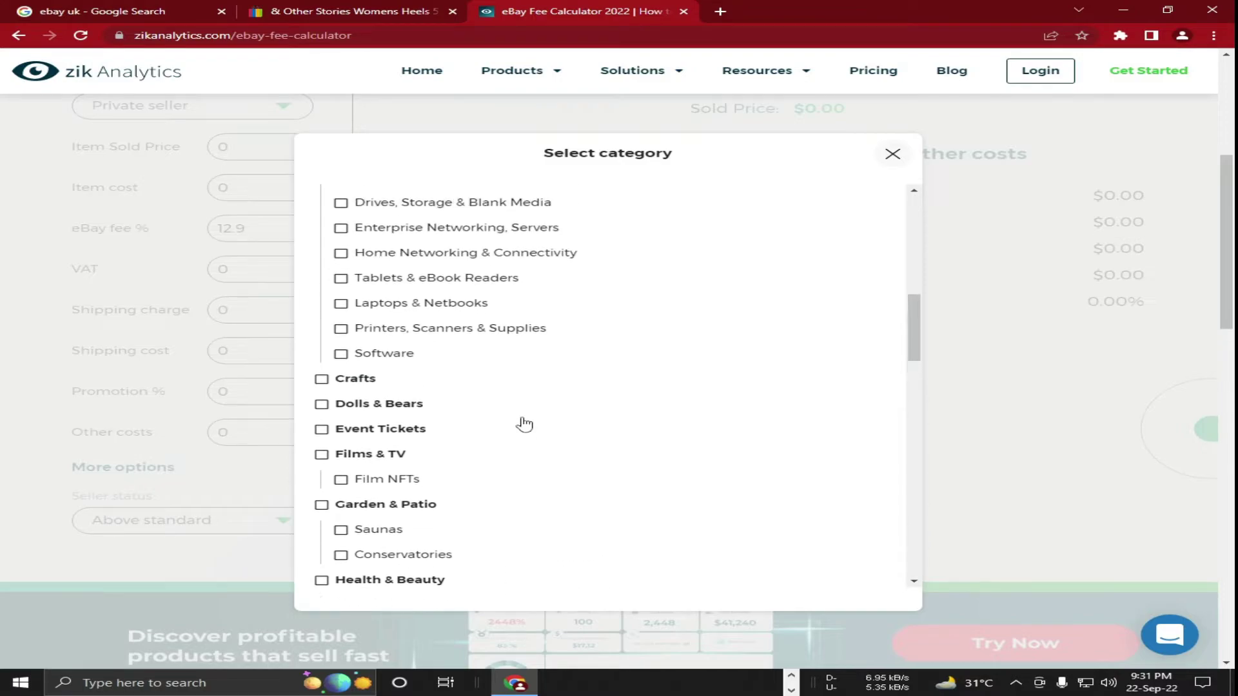
scroll(527, 423, up, 1)
scroll(526, 423, up, 1)
scroll(525, 422, up, 1)
scroll(524, 422, up, 3)
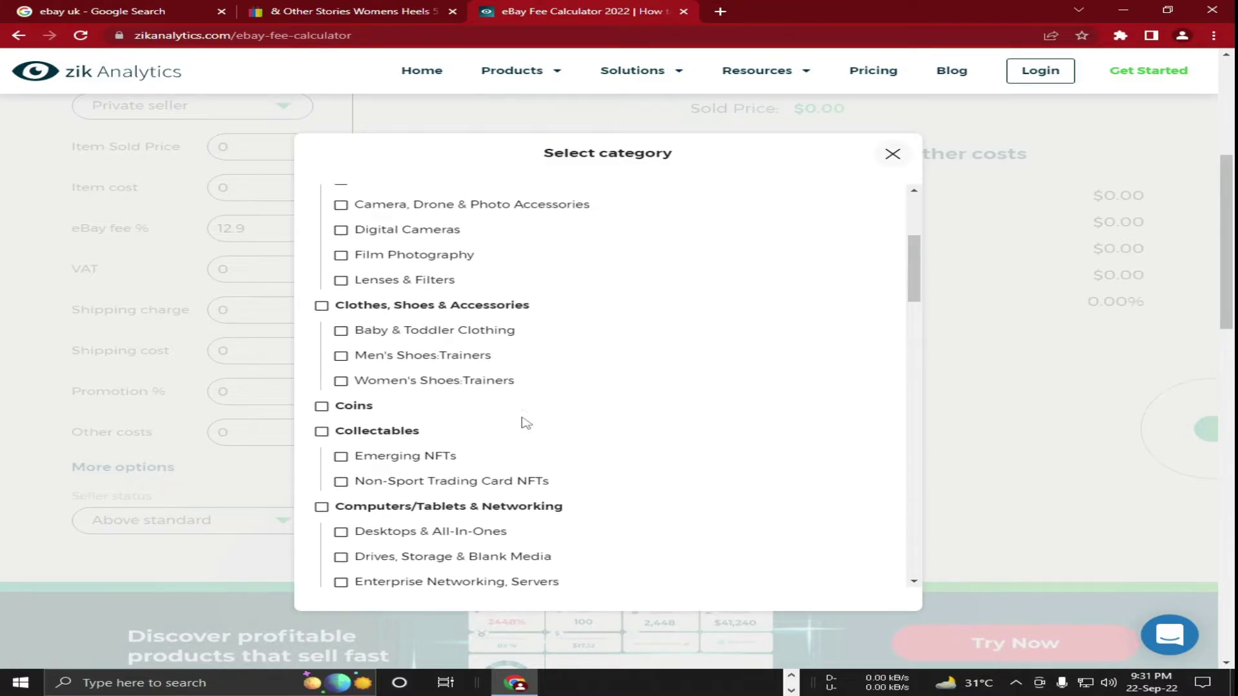
scroll(525, 423, up, 2)
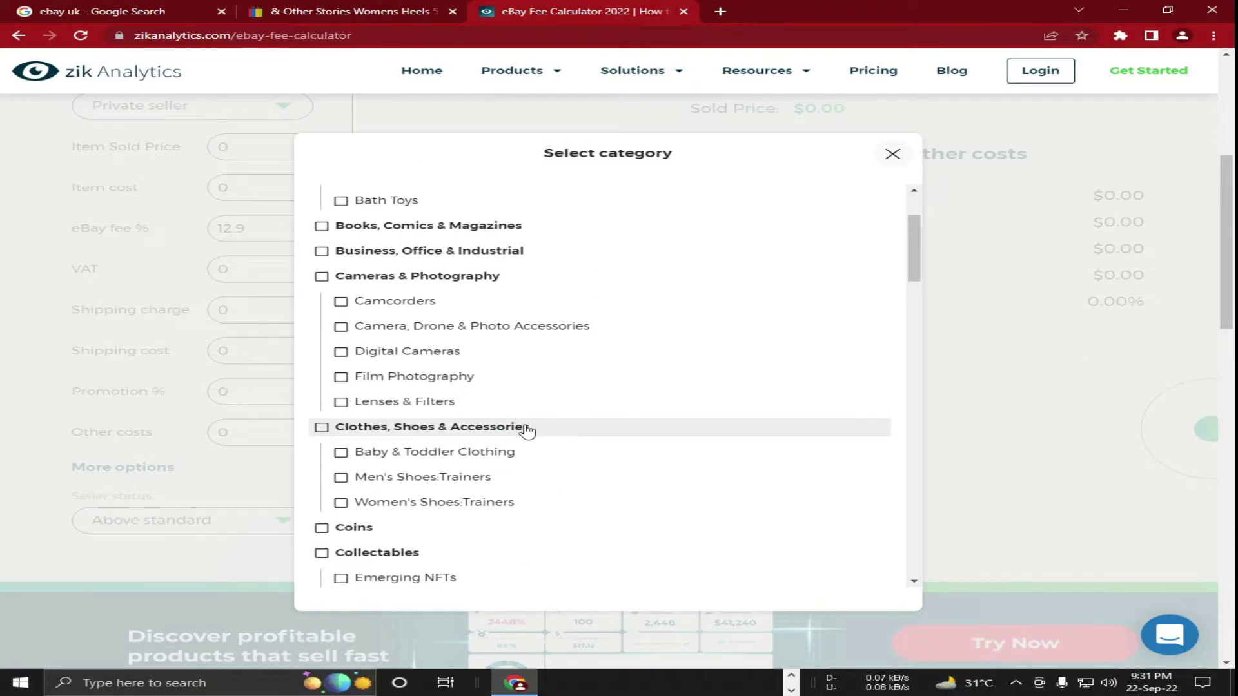
click(341, 502)
scroll(253, 299, up, 4)
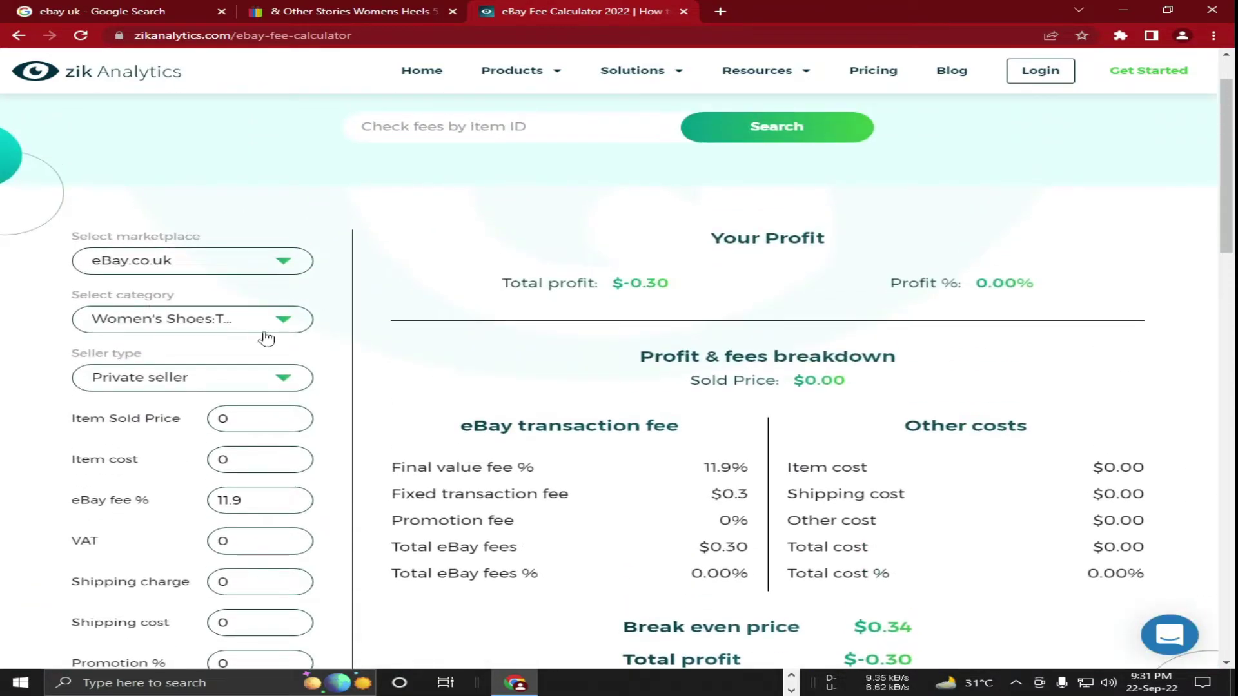
Step: Keep Private seller and enter item sold price 30 and item cost 18
click(238, 385)
click(226, 405)
scroll(221, 409, down, 2)
click(255, 283)
key(ctrl+a)
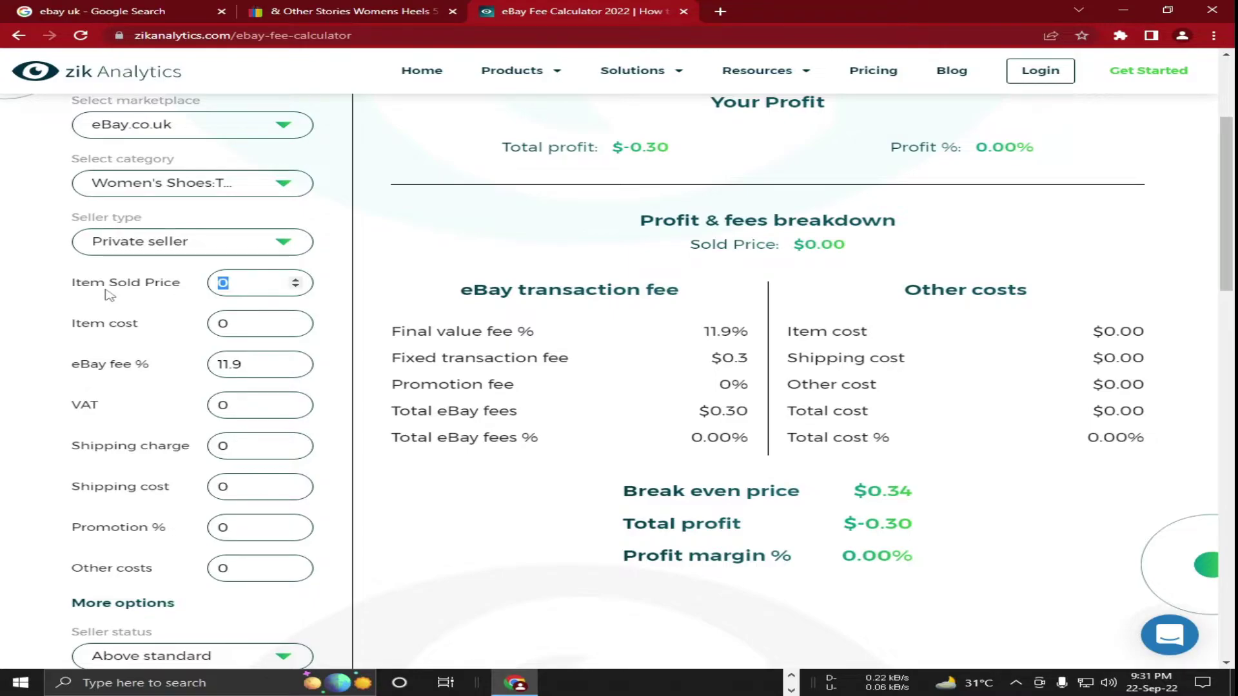
text(3)
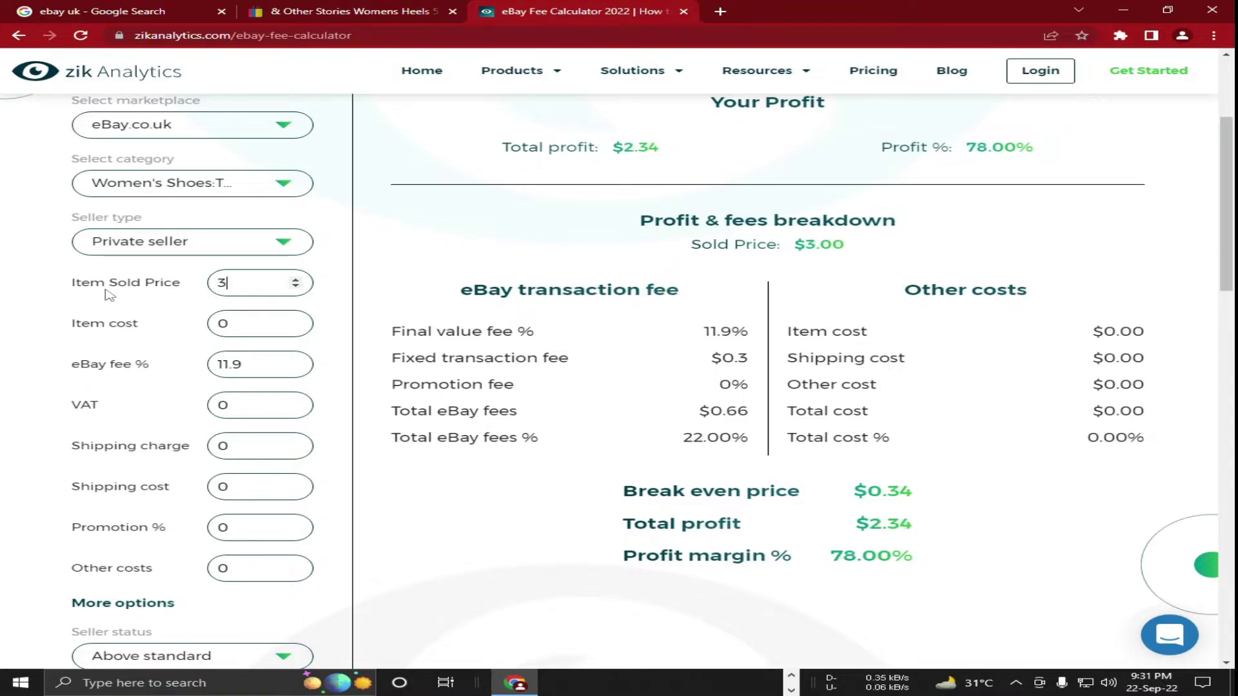
text(0)
key(Tab)
key(ctrl+a)
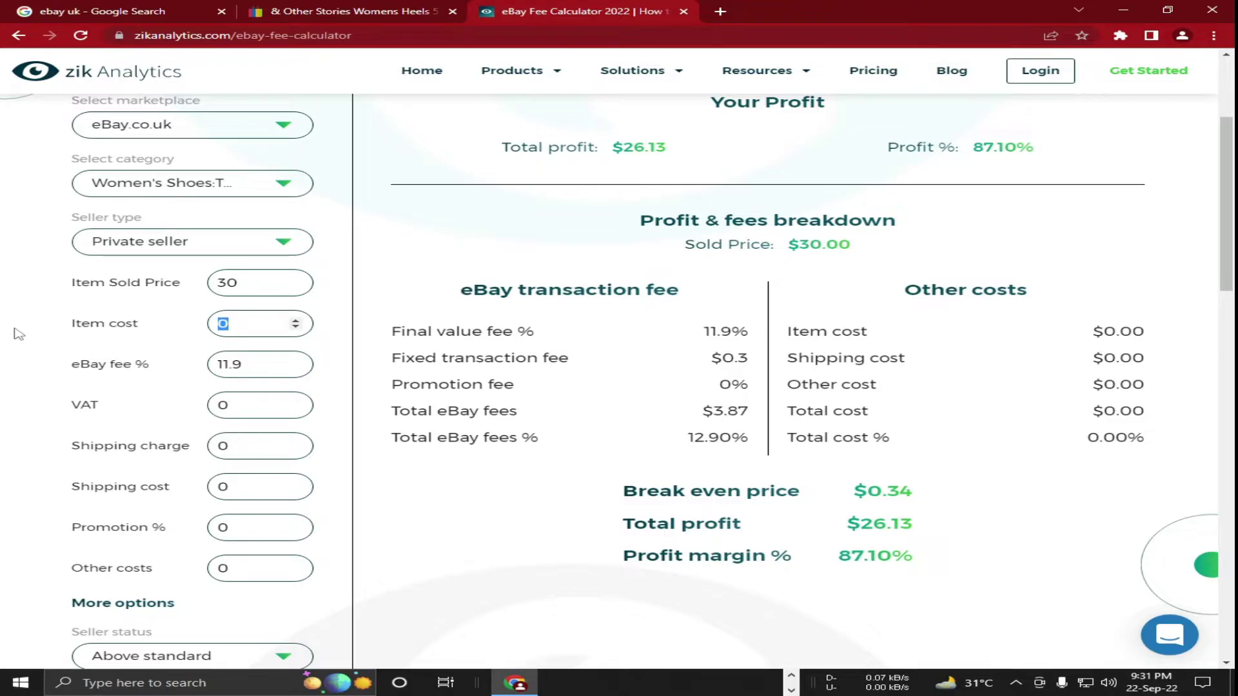
text(18)
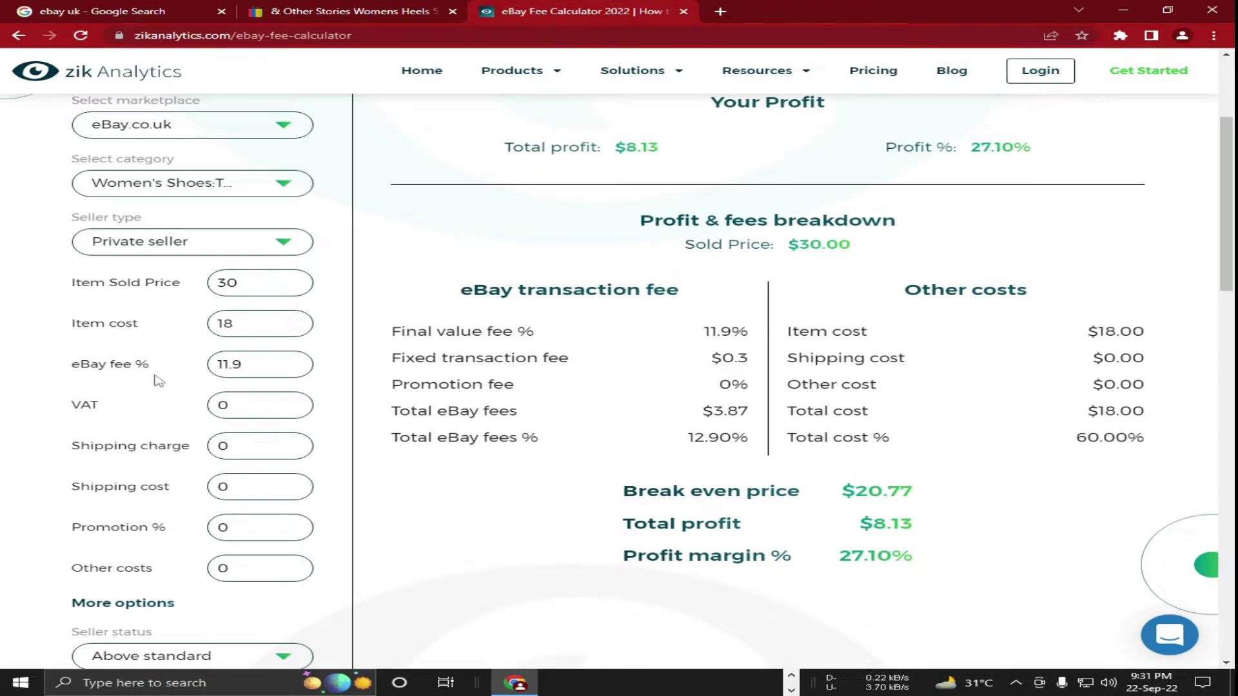
scroll(217, 370, down, 1)
scroll(218, 370, down, 1)
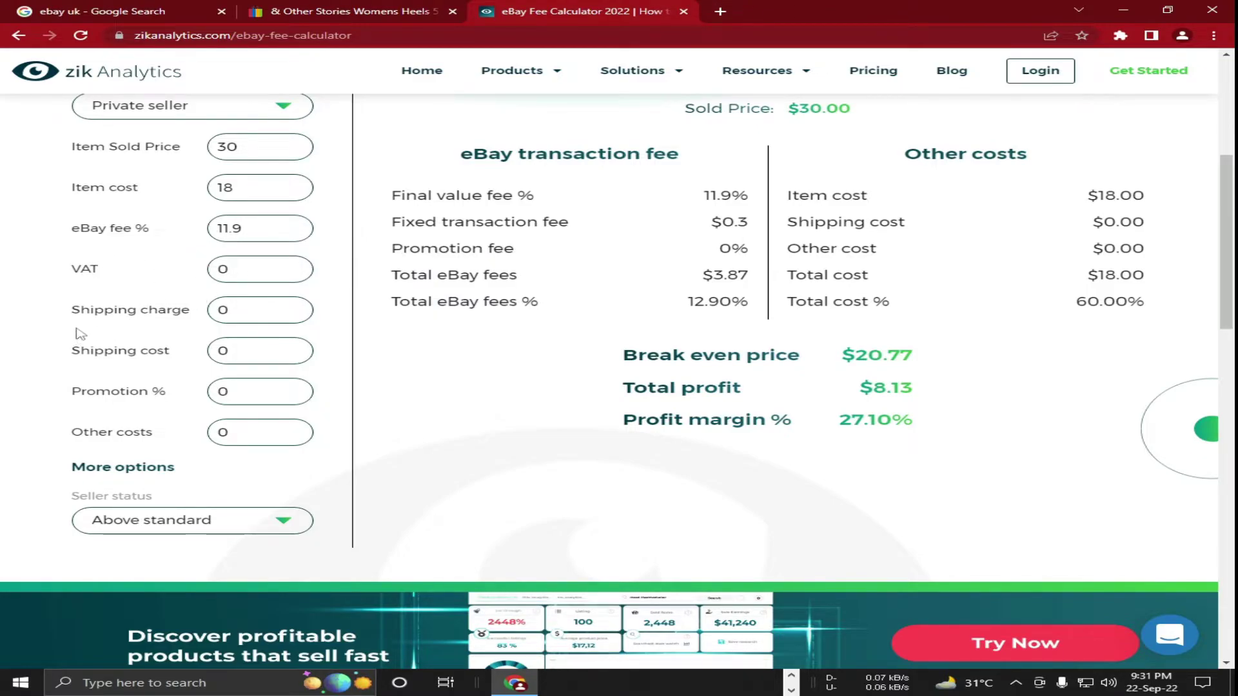
Step: Enter shipping charge 5 and shipping cost 3 so profit recalculates to $9.54
key(Tab)
text(5)
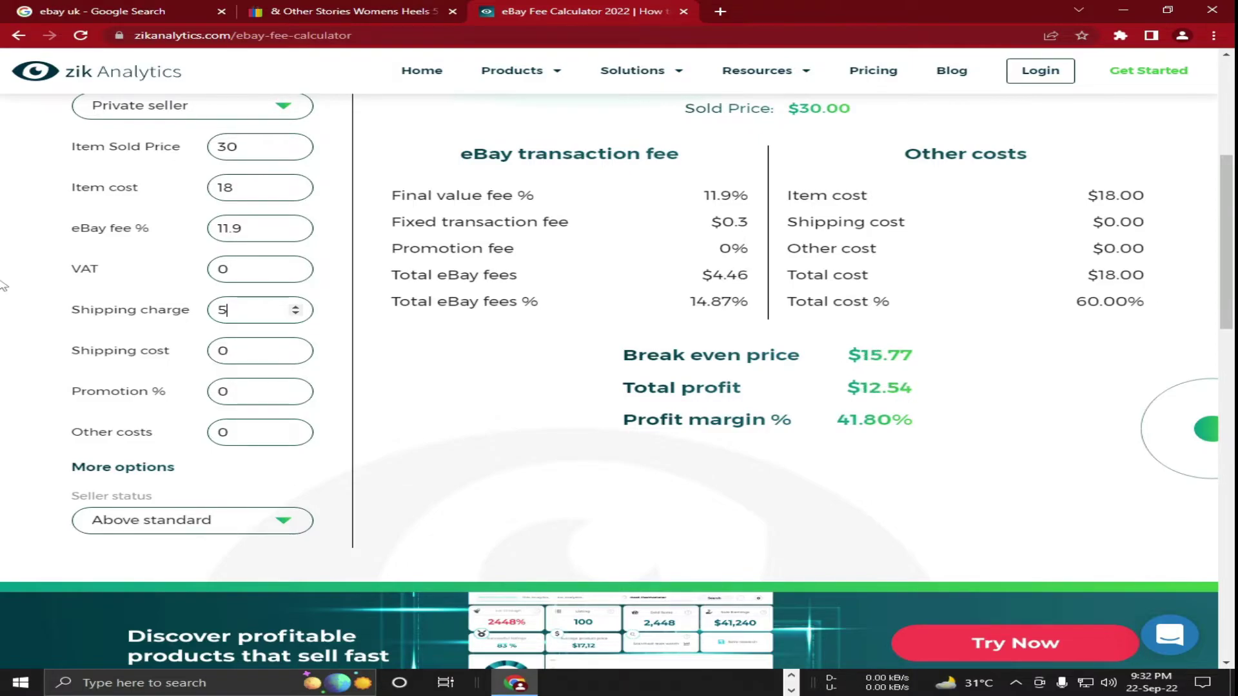
key(Tab)
text(3)
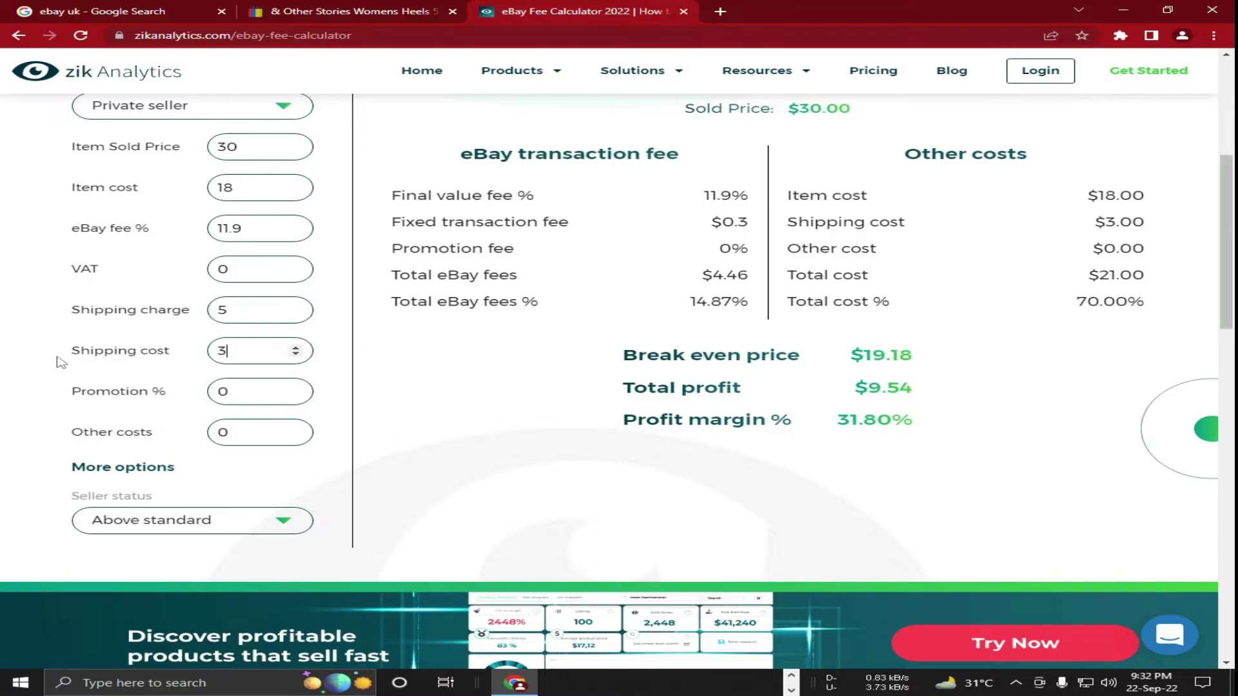
click(51, 361)
drag(169, 405, 58, 407)
click(65, 410)
scroll(159, 404, down, 1)
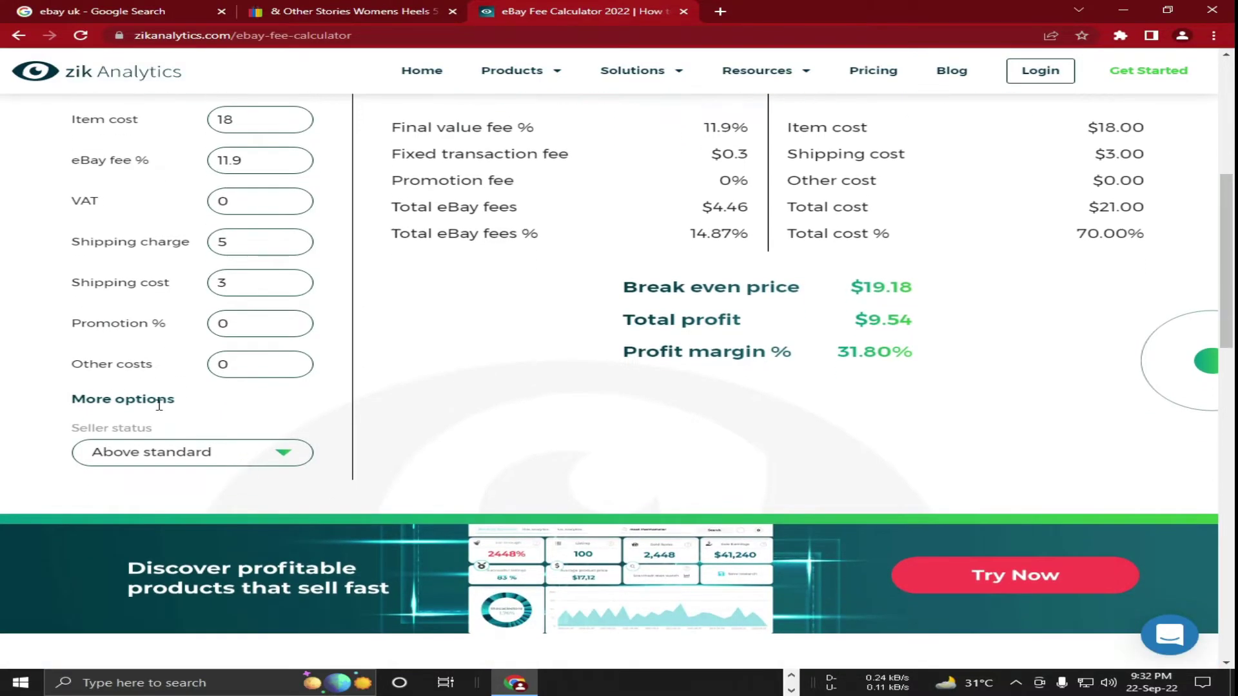
click(178, 454)
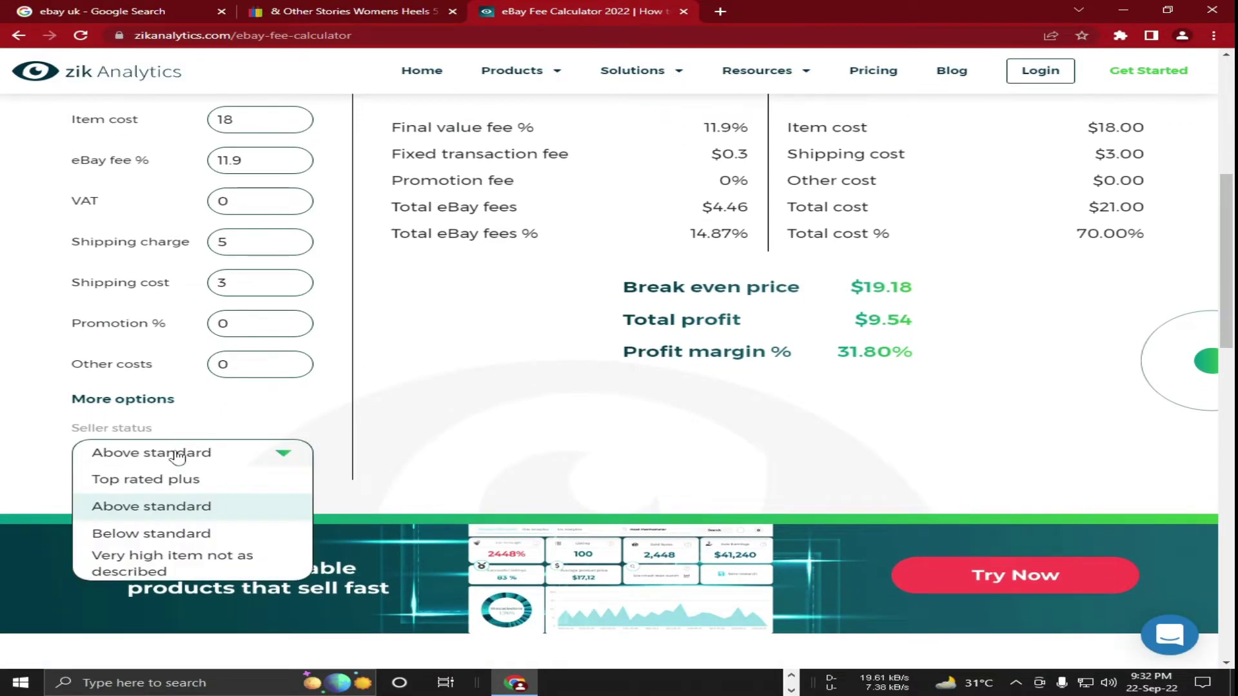
click(188, 507)
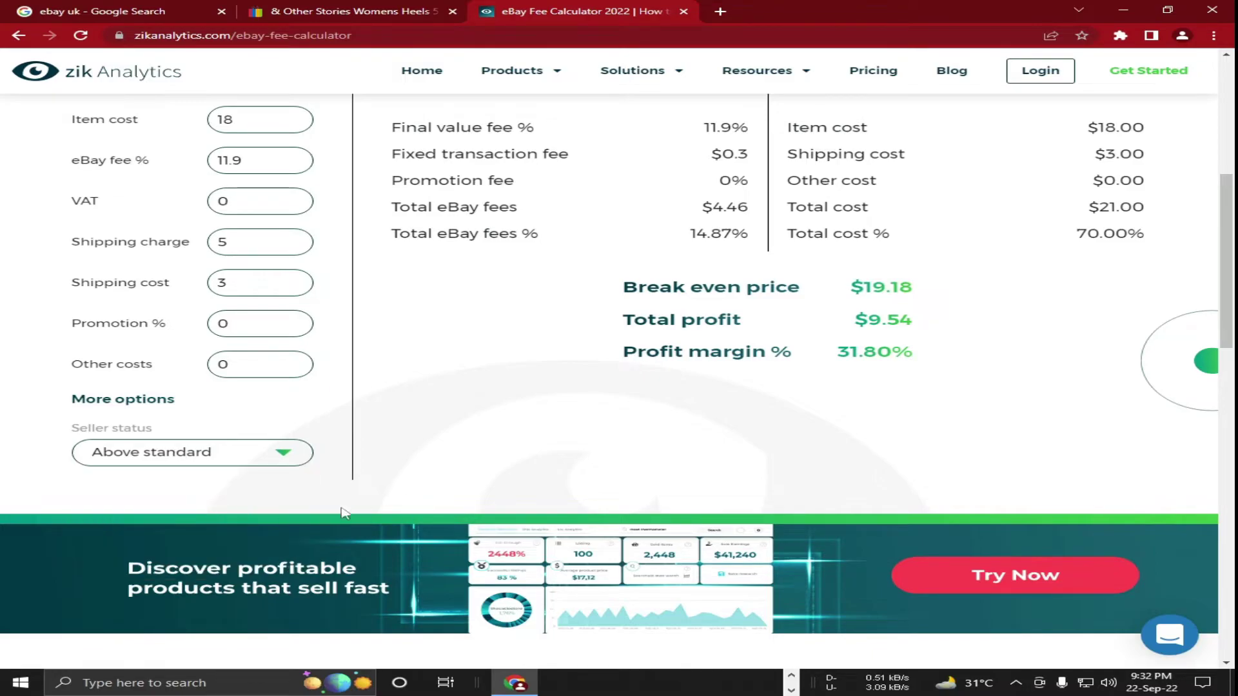
scroll(348, 516, up, 2)
scroll(350, 514, up, 1)
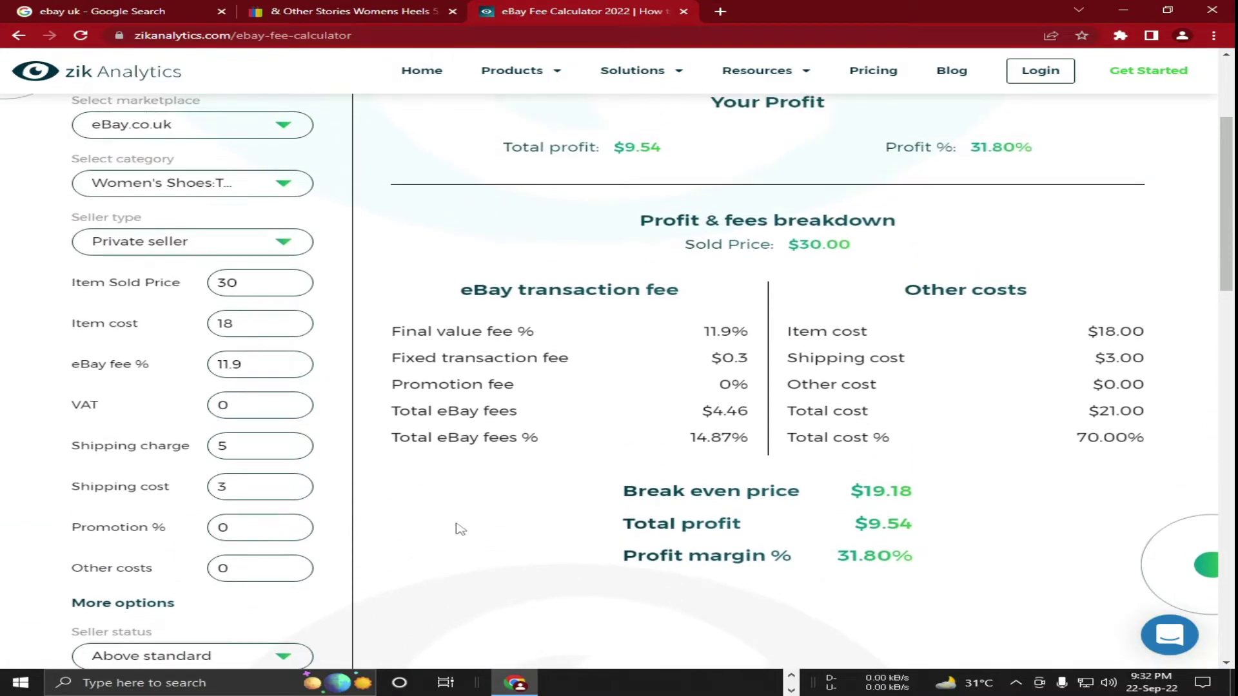
scroll(506, 545, up, 2)
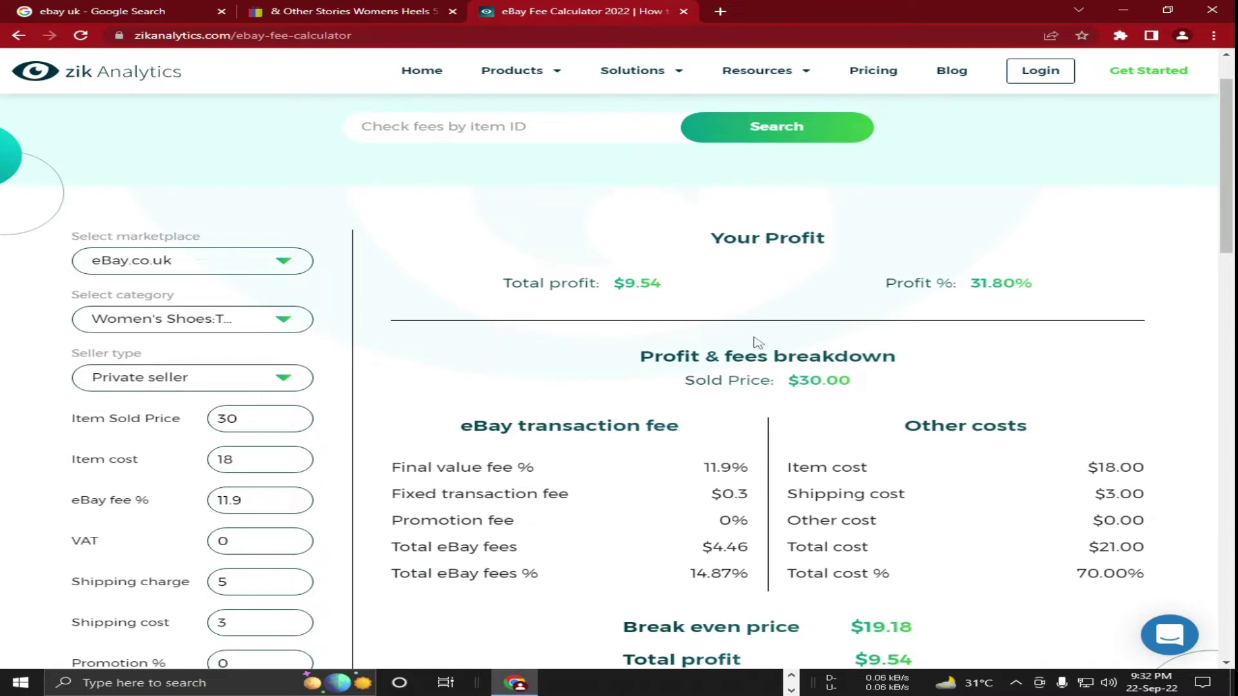
drag(664, 284, 613, 284)
click(642, 314)
scroll(636, 300, down, 1)
scroll(637, 301, down, 1)
drag(773, 312, 887, 316)
click(886, 315)
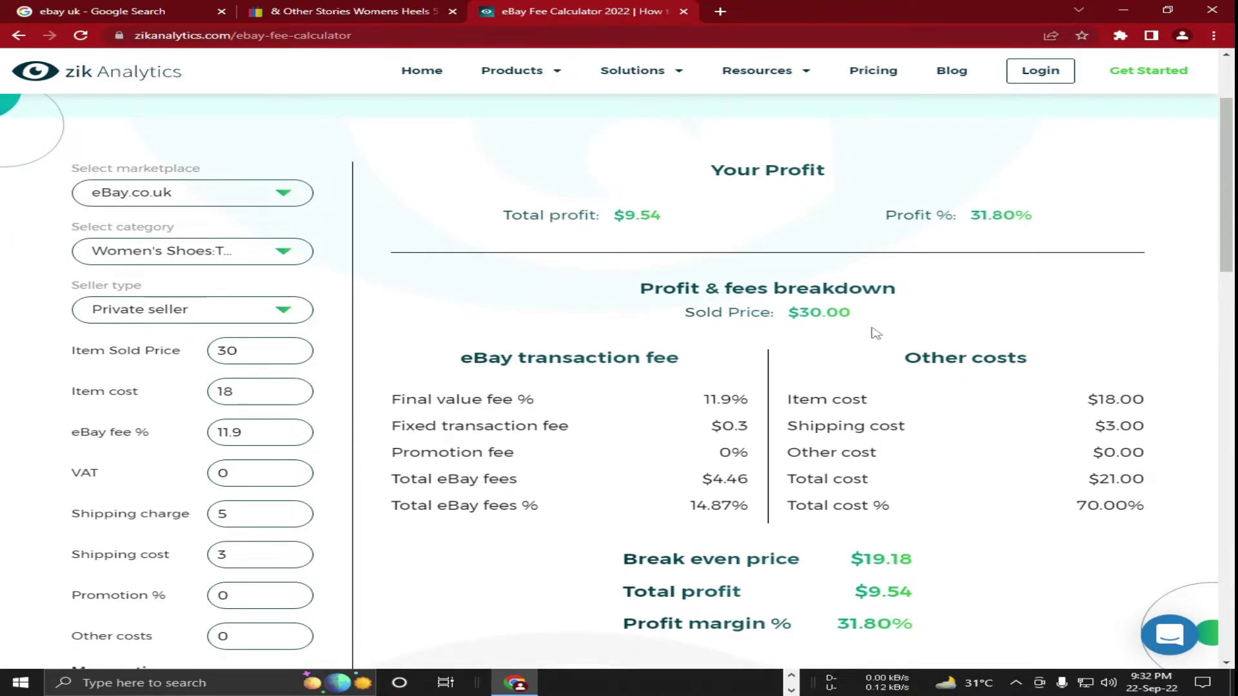
drag(663, 216, 634, 219)
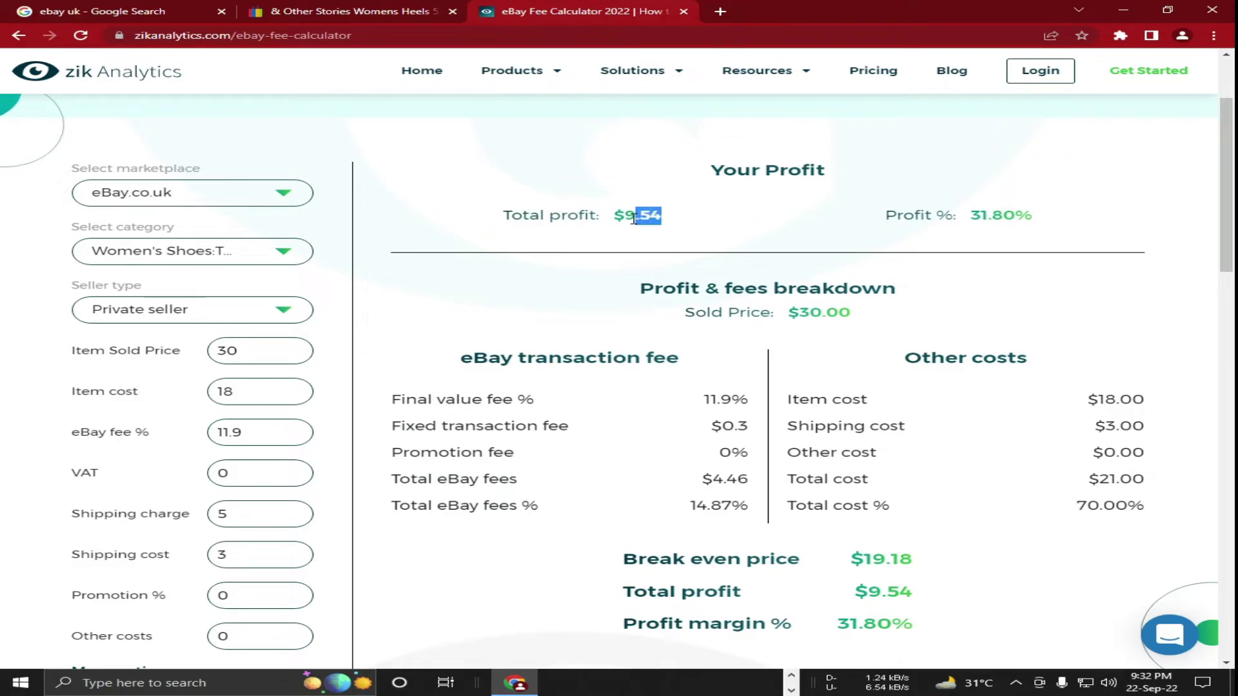
click(864, 267)
scroll(954, 268, down, 2)
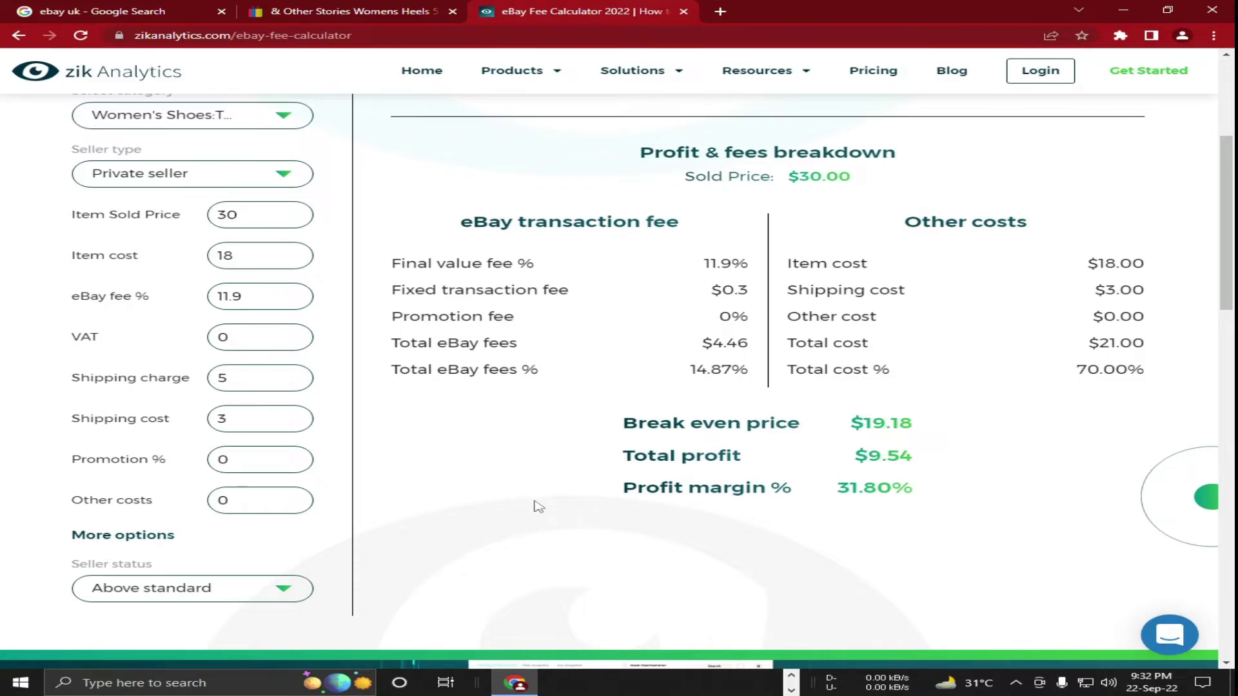
scroll(533, 477, down, 1)
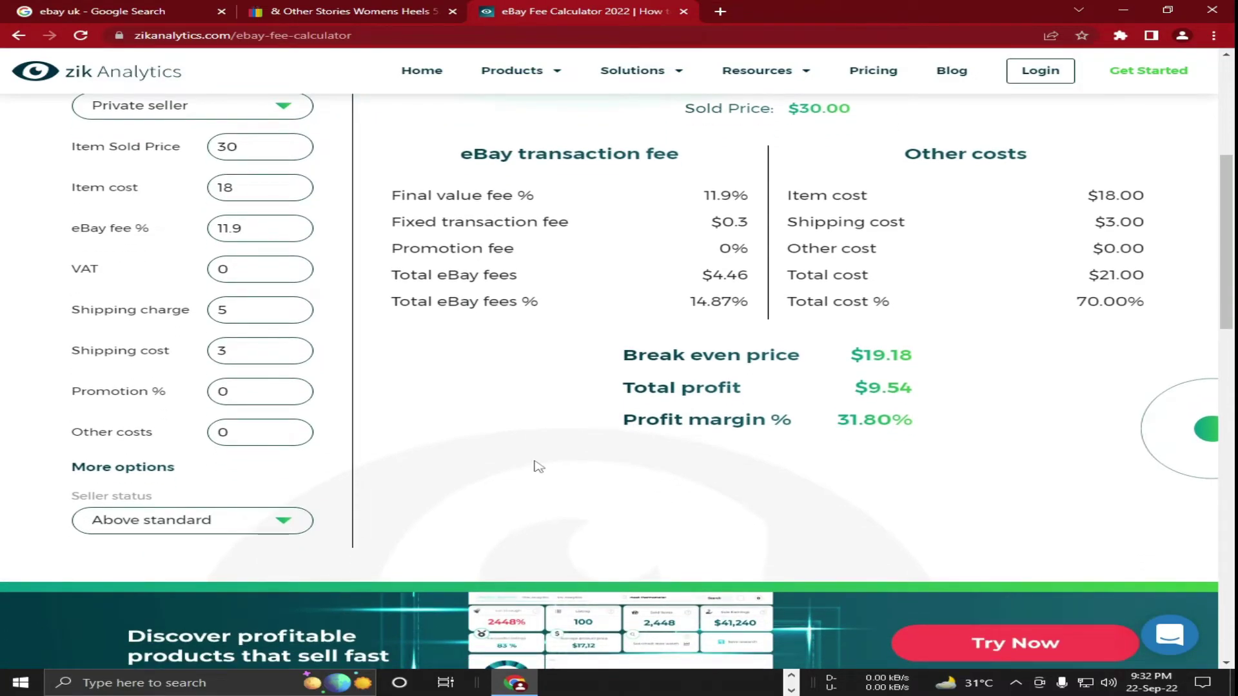
scroll(539, 466, up, 1)
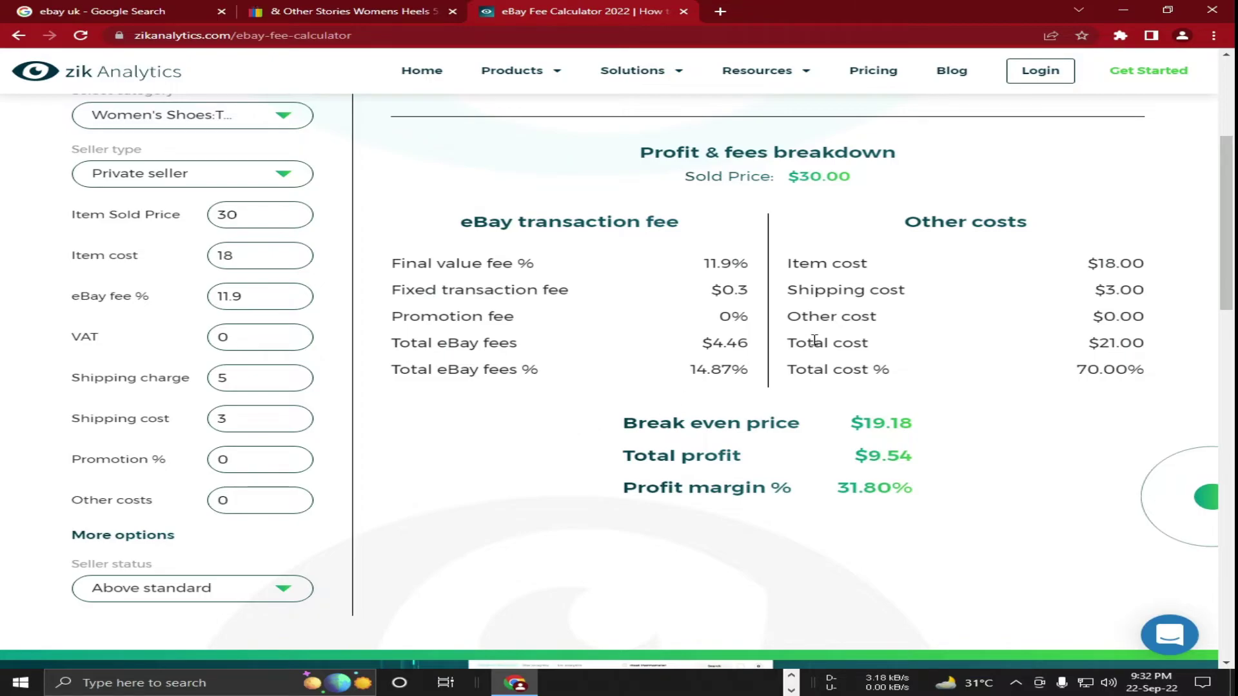
scroll(668, 348, up, 3)
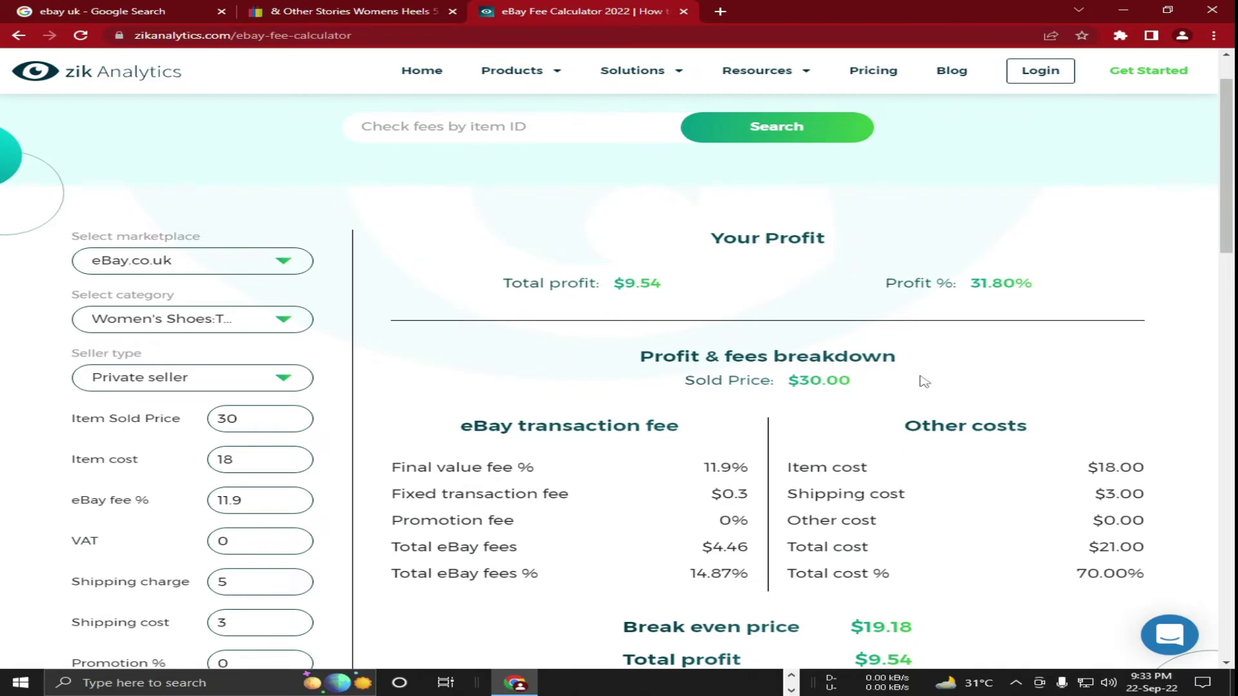
scroll(921, 384, down, 1)
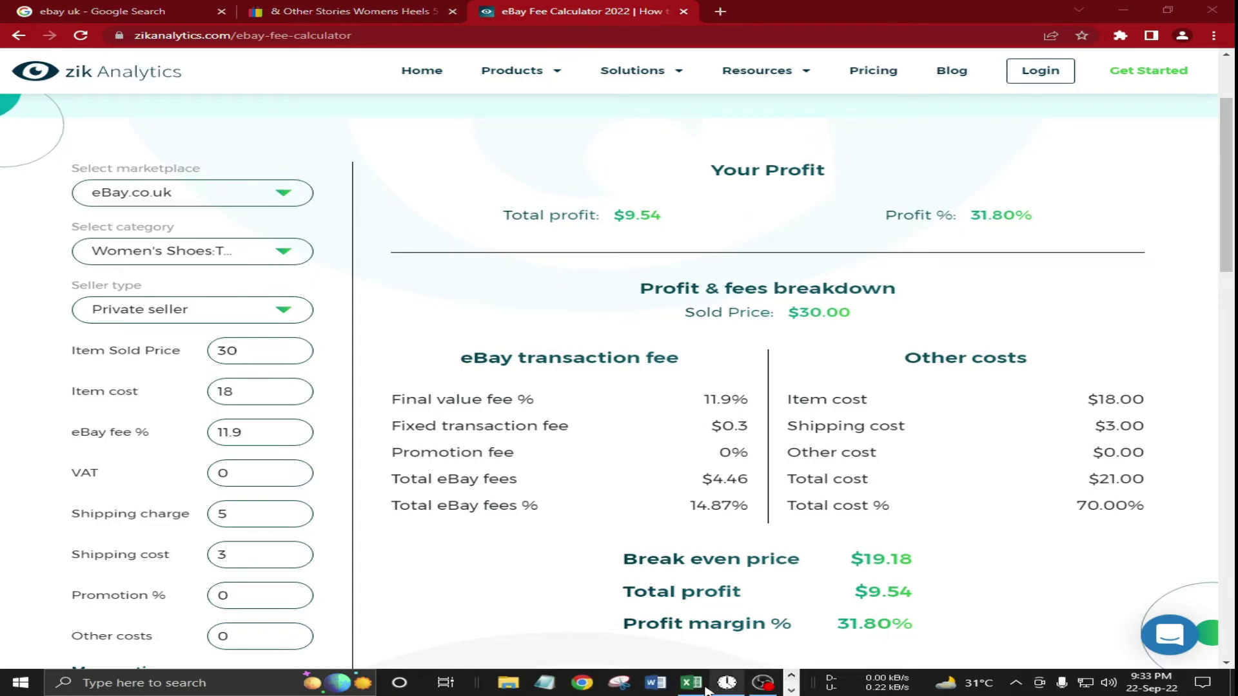
Step: Select Profit cell D2, briefly revisiting the fee calculator in the browser
click(691, 683)
click(470, 169)
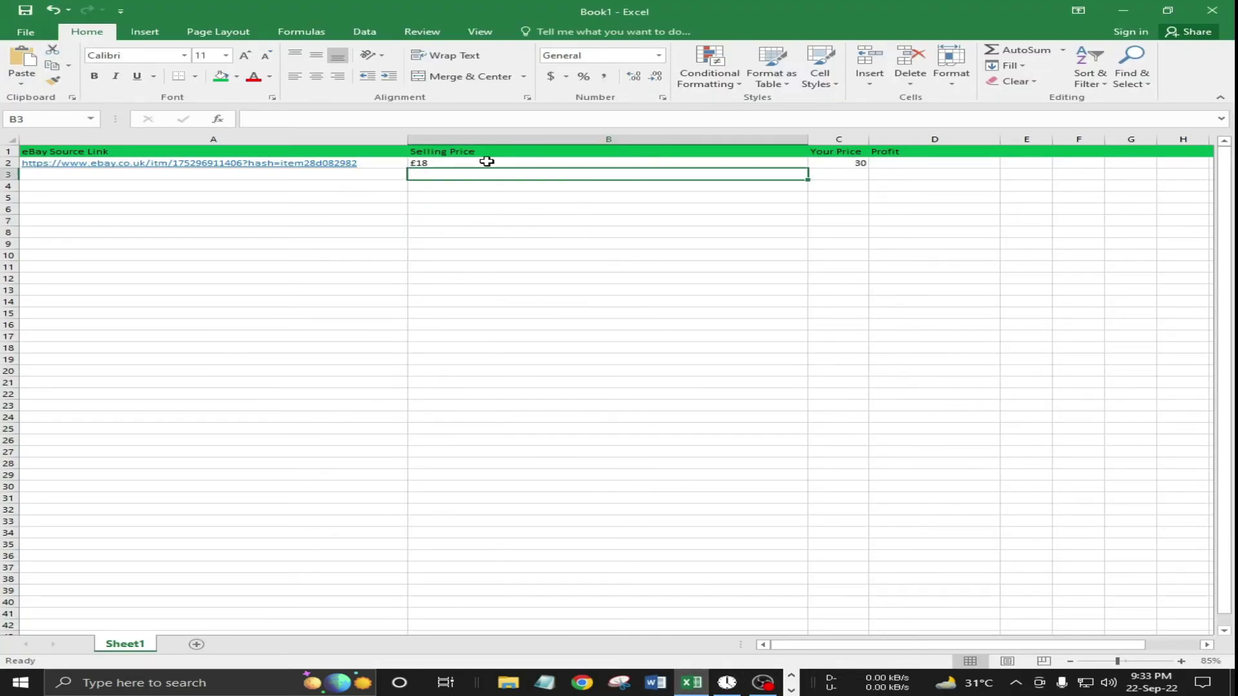
click(311, 180)
click(858, 167)
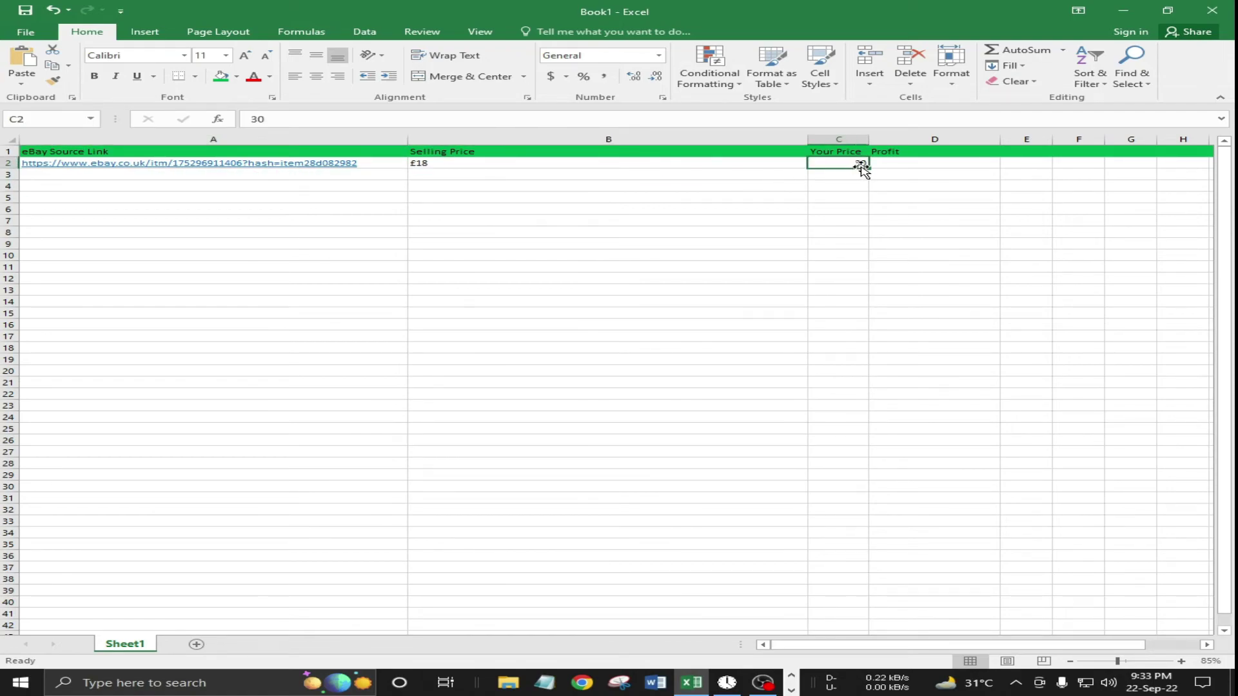
click(934, 166)
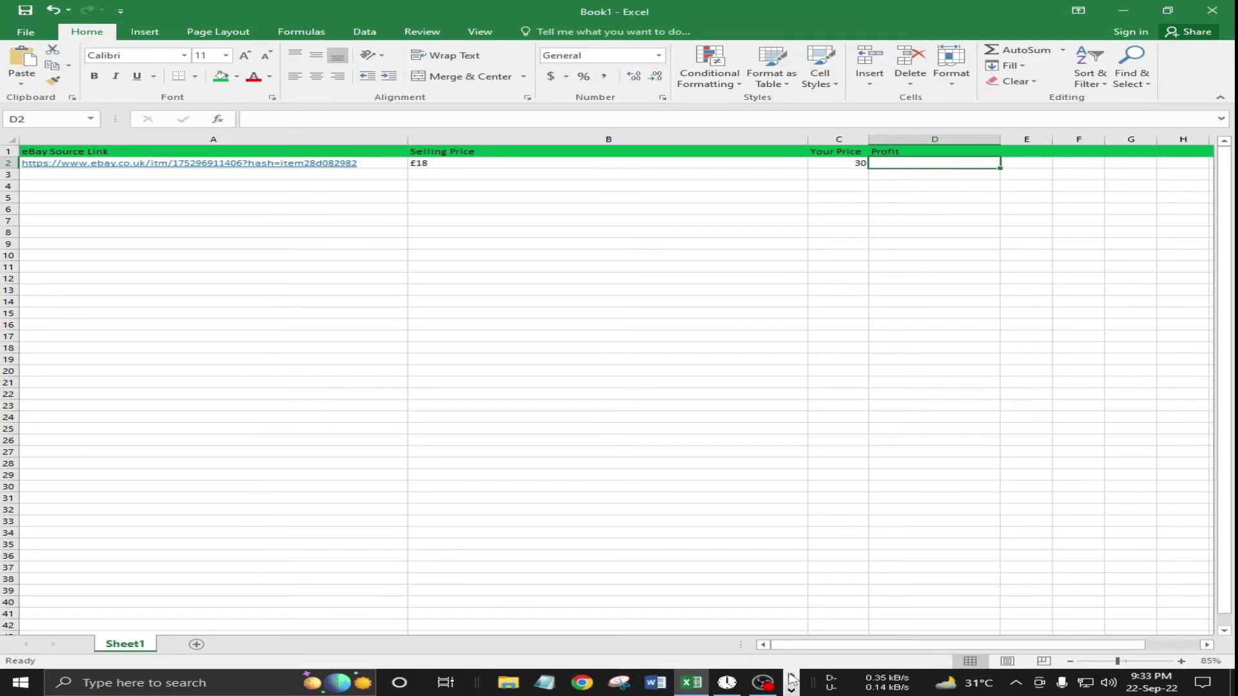
click(582, 683)
right_click(583, 683)
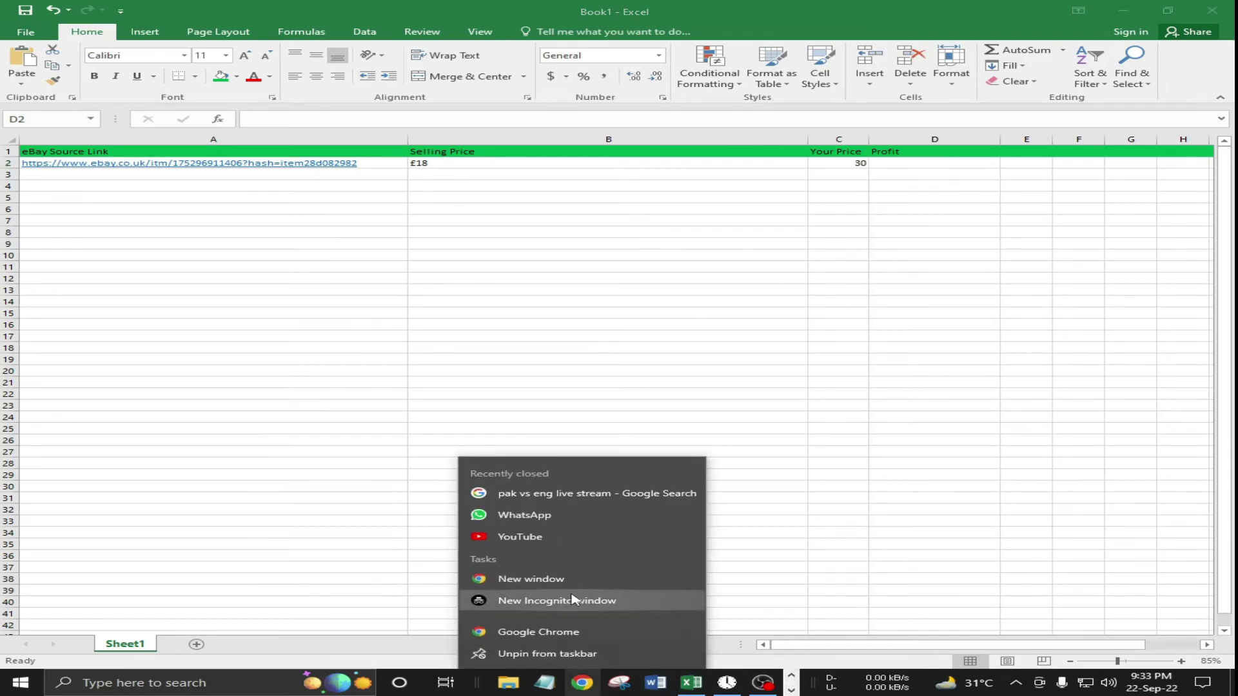
click(567, 630)
click(560, 412)
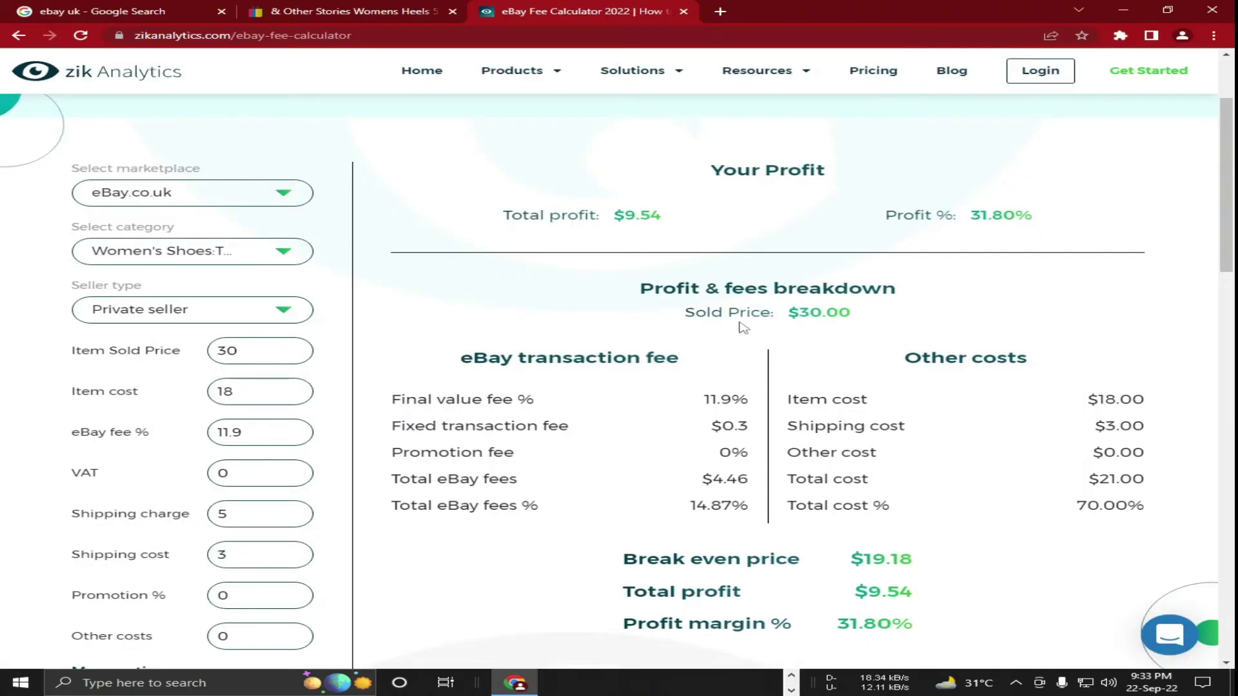
click(791, 688)
click(691, 683)
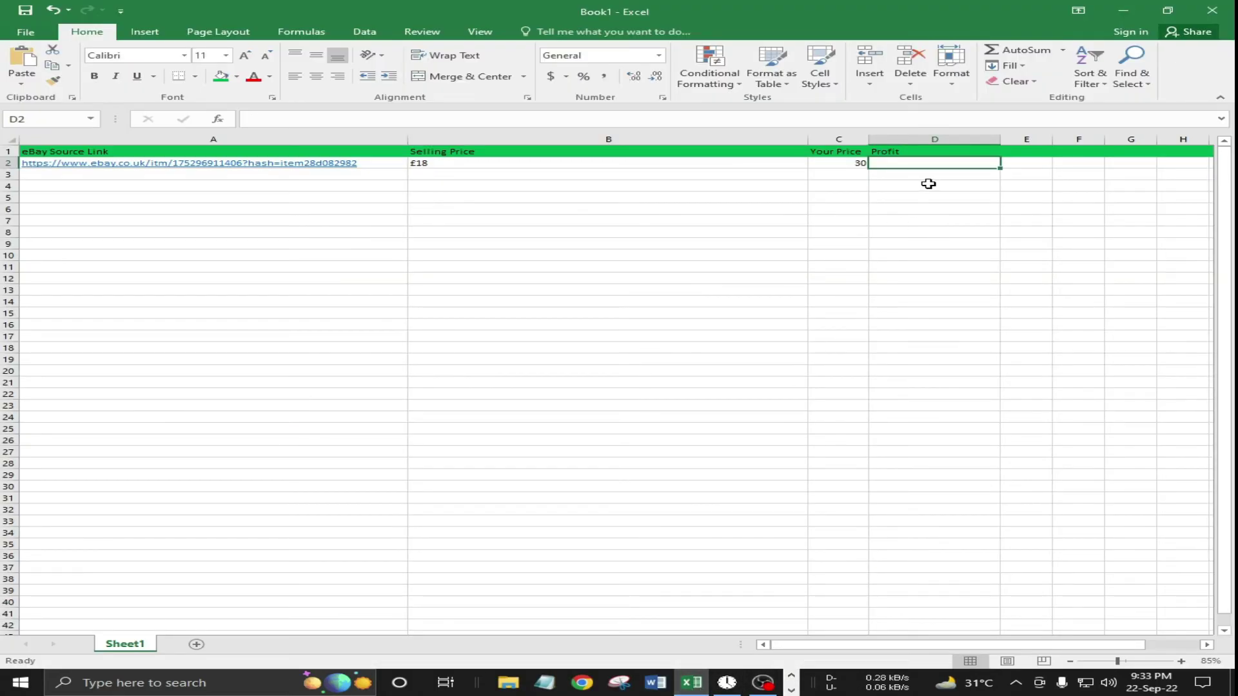
Step: Enter £9.54 in D2 and select the filled columns to review the row
text(£)
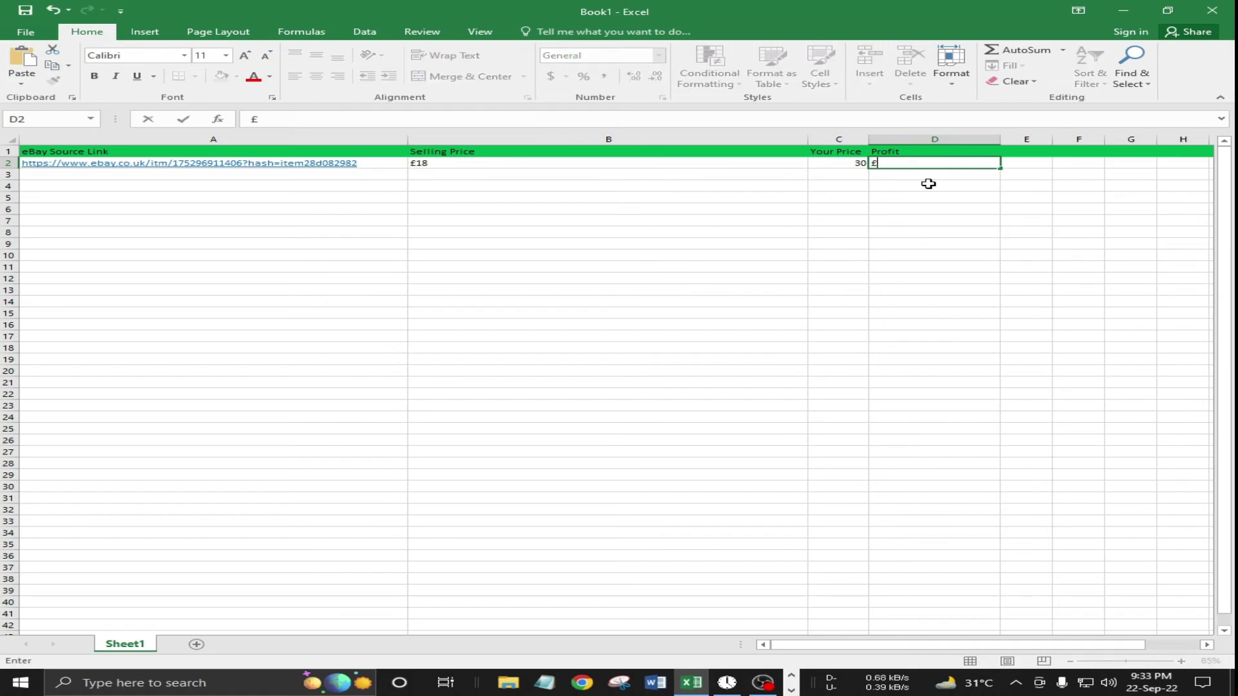
text(9.54)
key(Return)
click(861, 221)
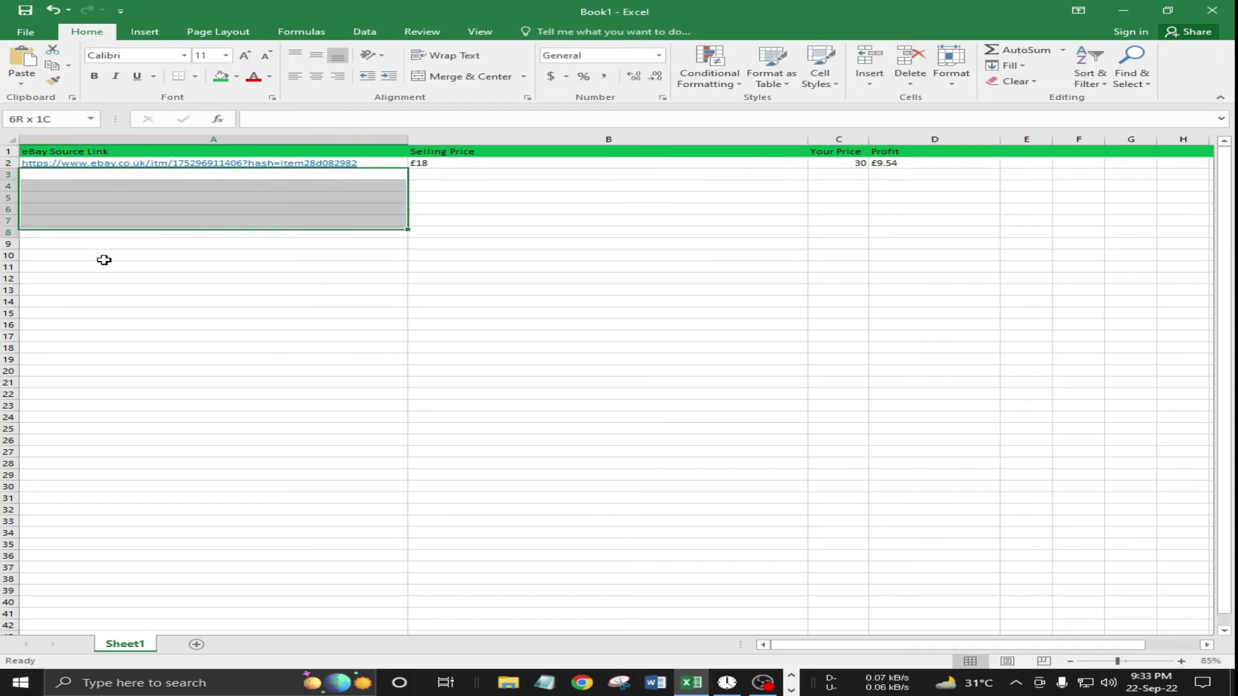
drag(92, 176, 129, 556)
mouse_move(554, 181)
mouse_down()
mouse_move(584, 401)
mouse_move(584, 551)
mouse_up()
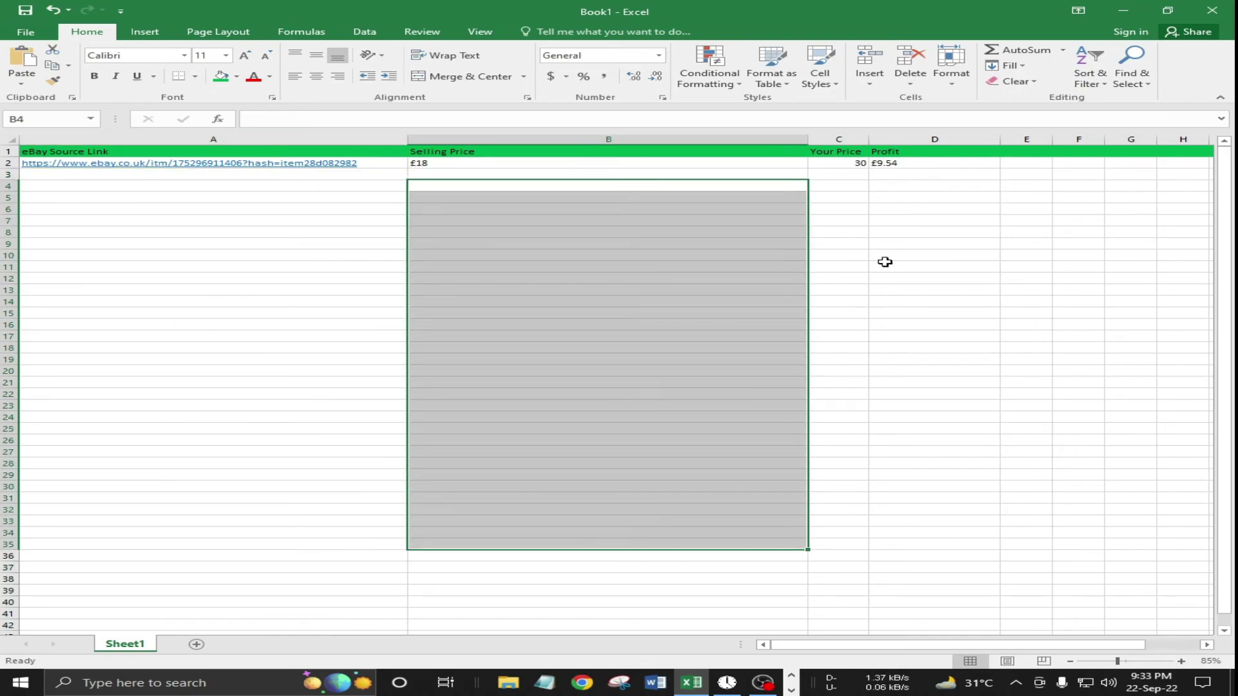
drag(903, 174, 935, 452)
drag(833, 174, 819, 500)
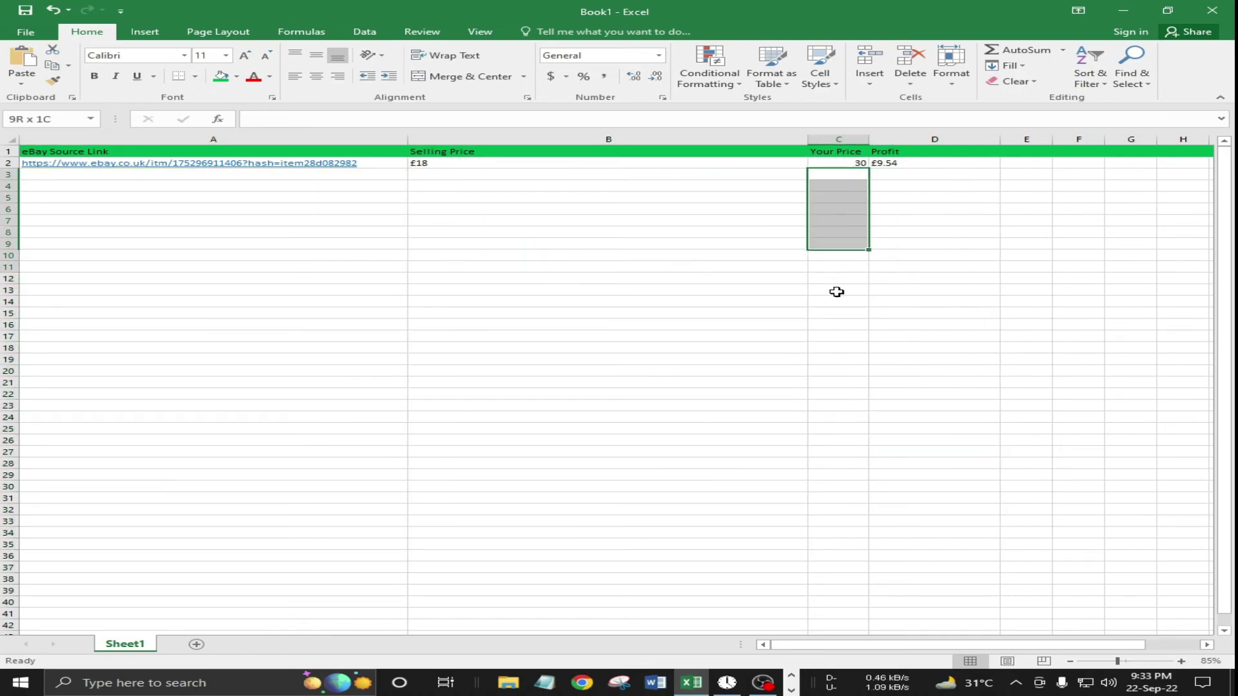
click(312, 301)
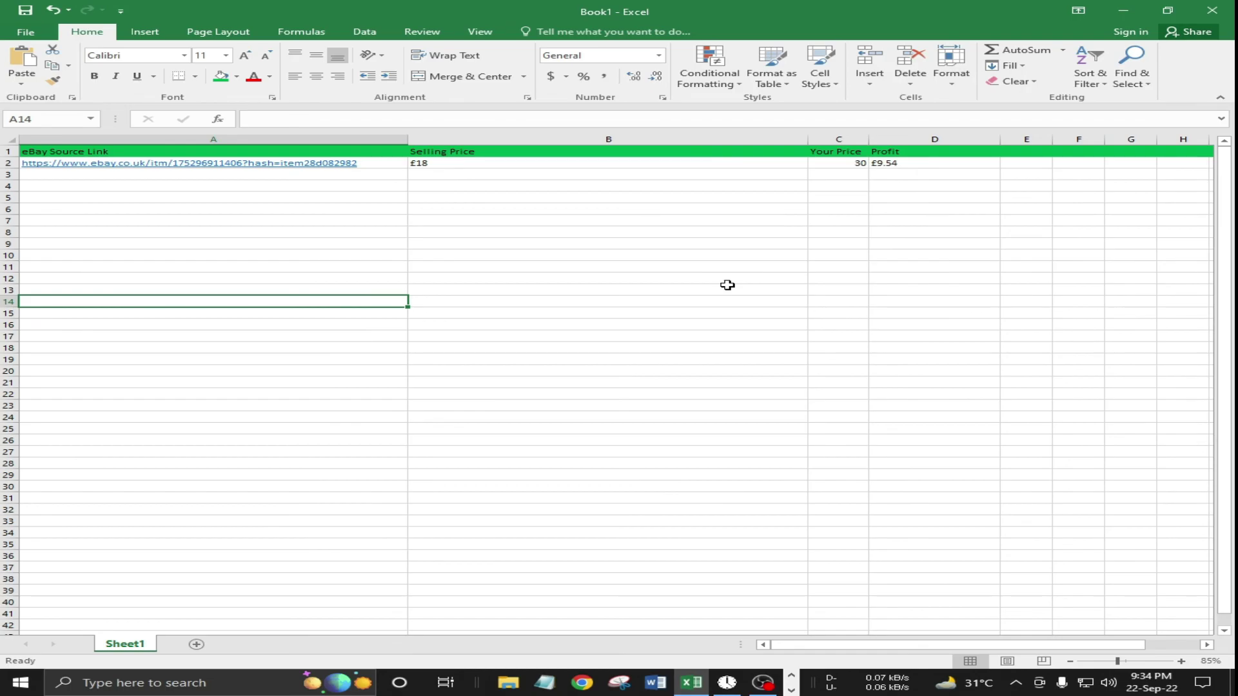
click(763, 683)
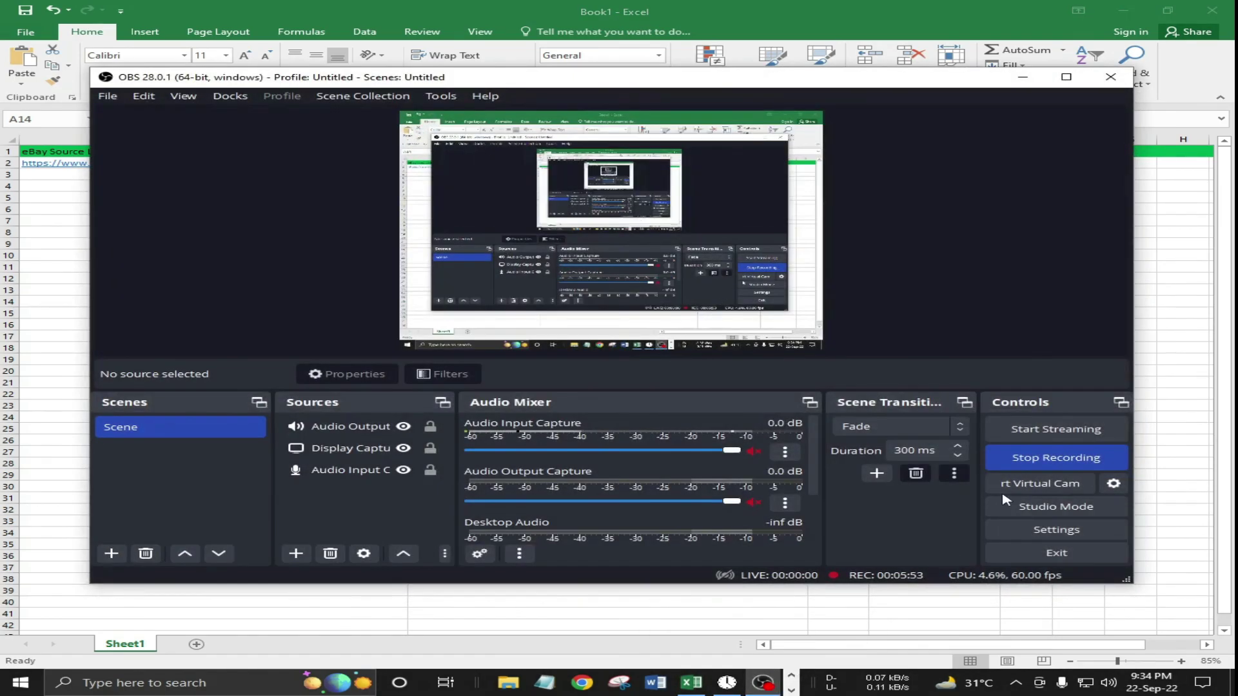